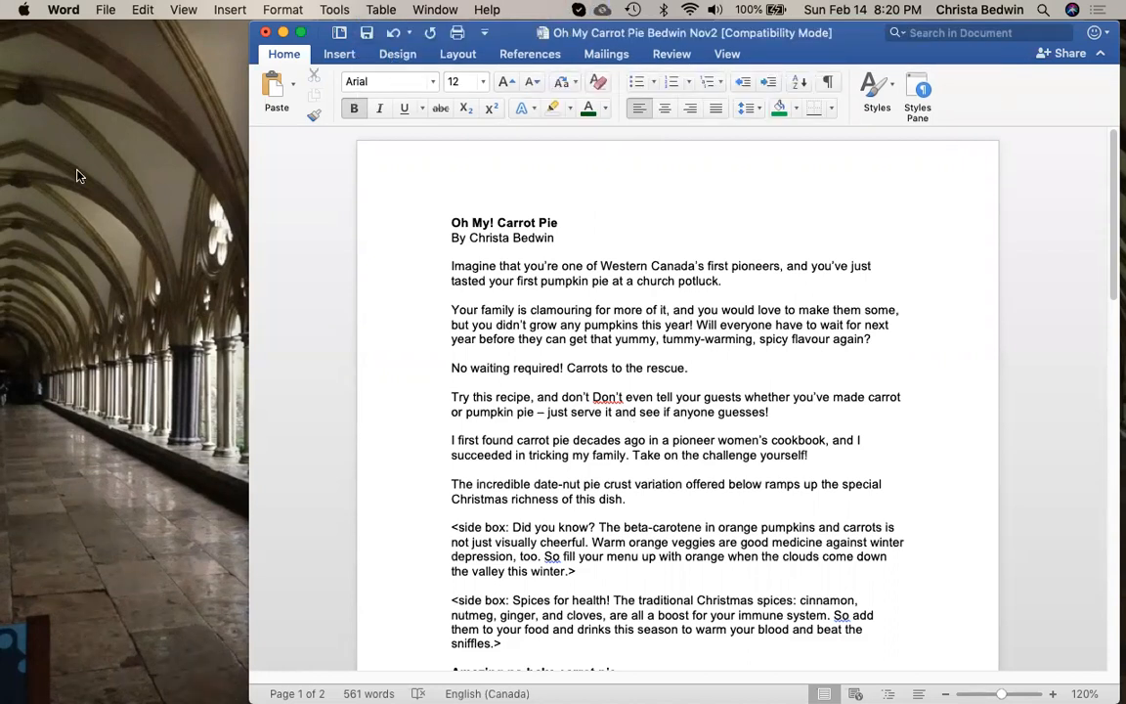
- View the word processor's version and licence information and close it again
click(719, 246)
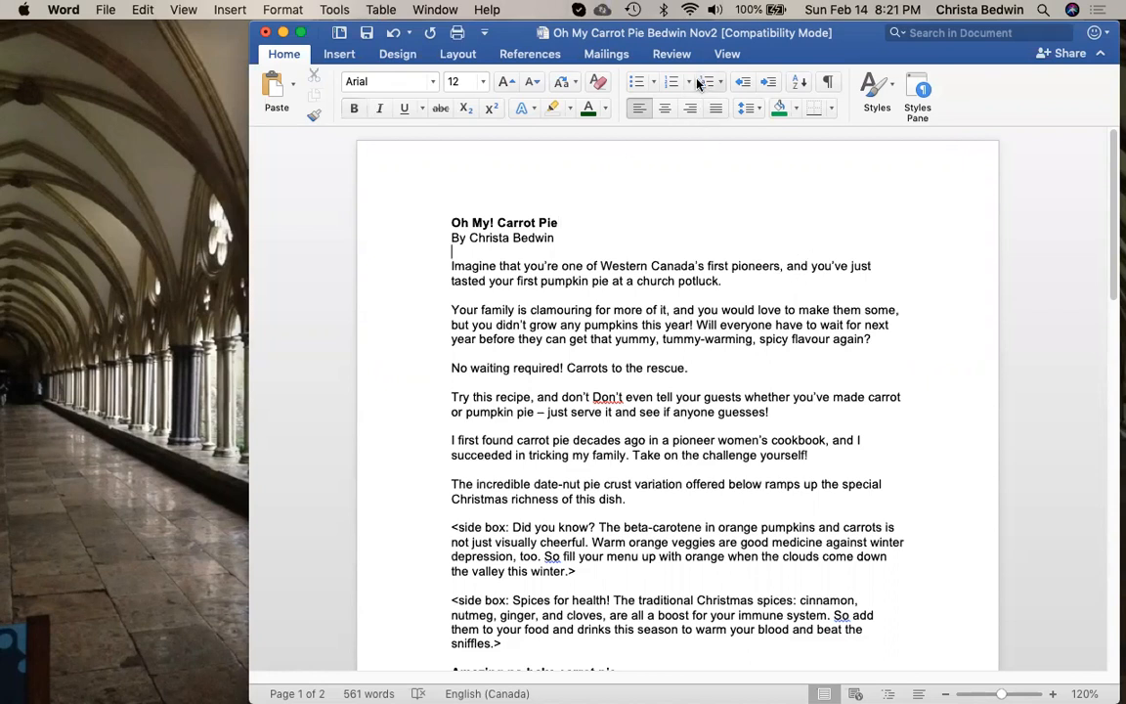
click(50, 10)
click(51, 10)
click(51, 9)
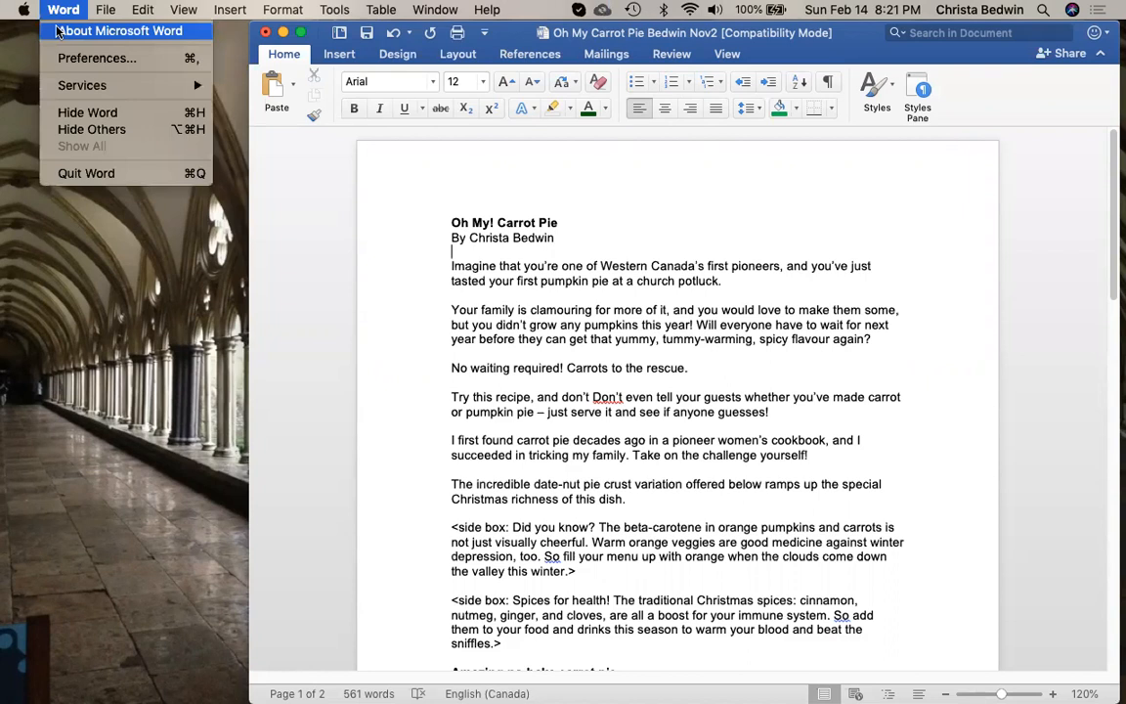
click(81, 37)
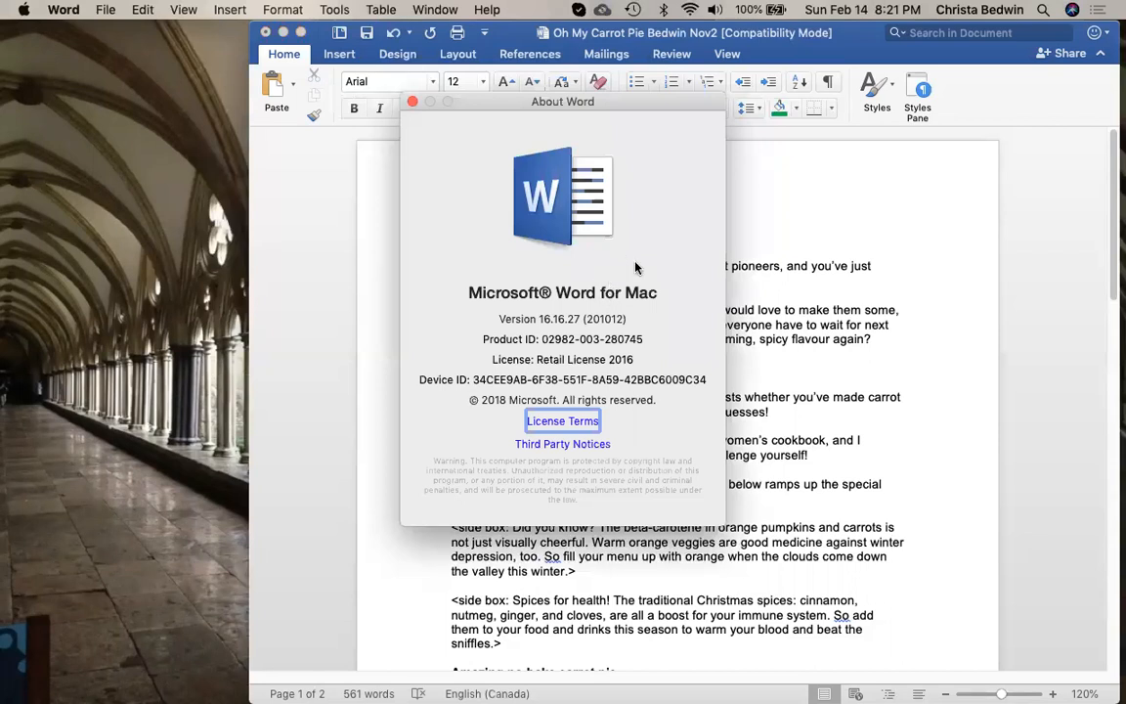
click(413, 103)
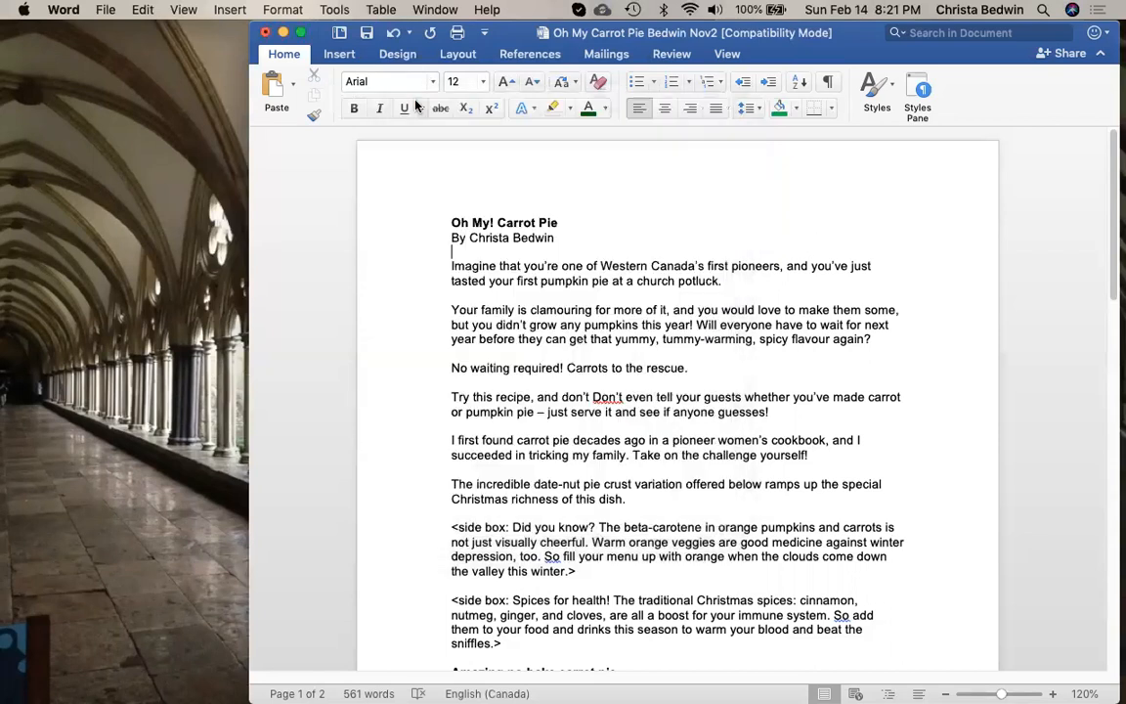
- Turn on Track Changes for the carrot pie document
click(672, 55)
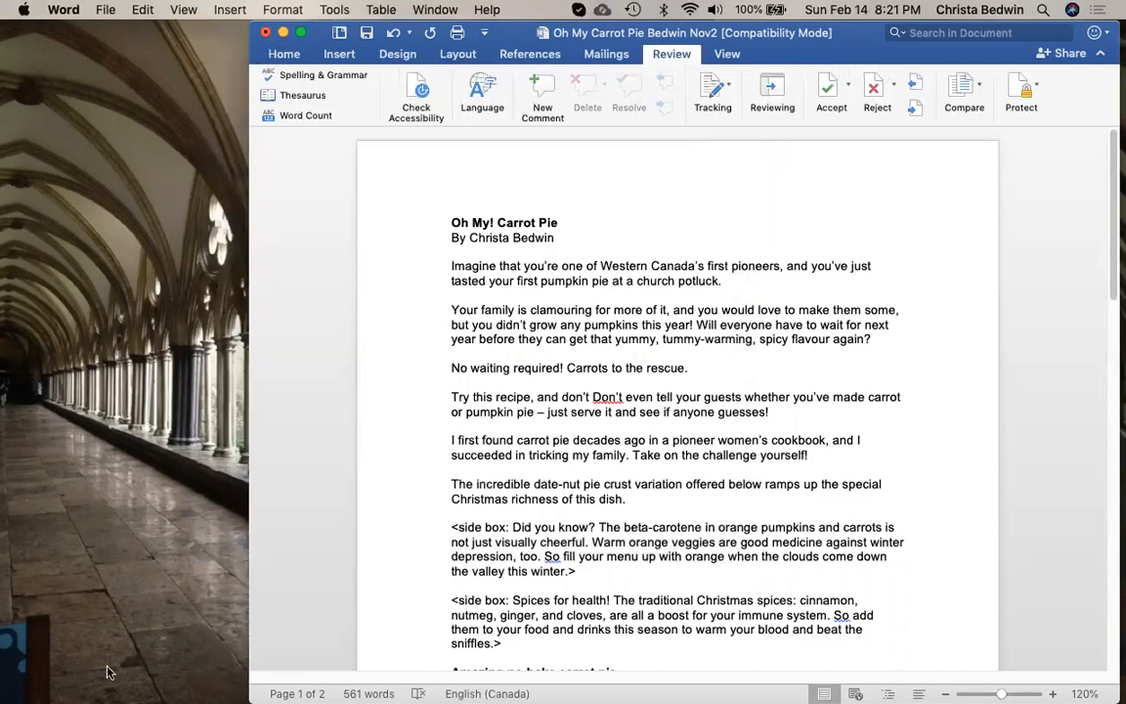
click(729, 89)
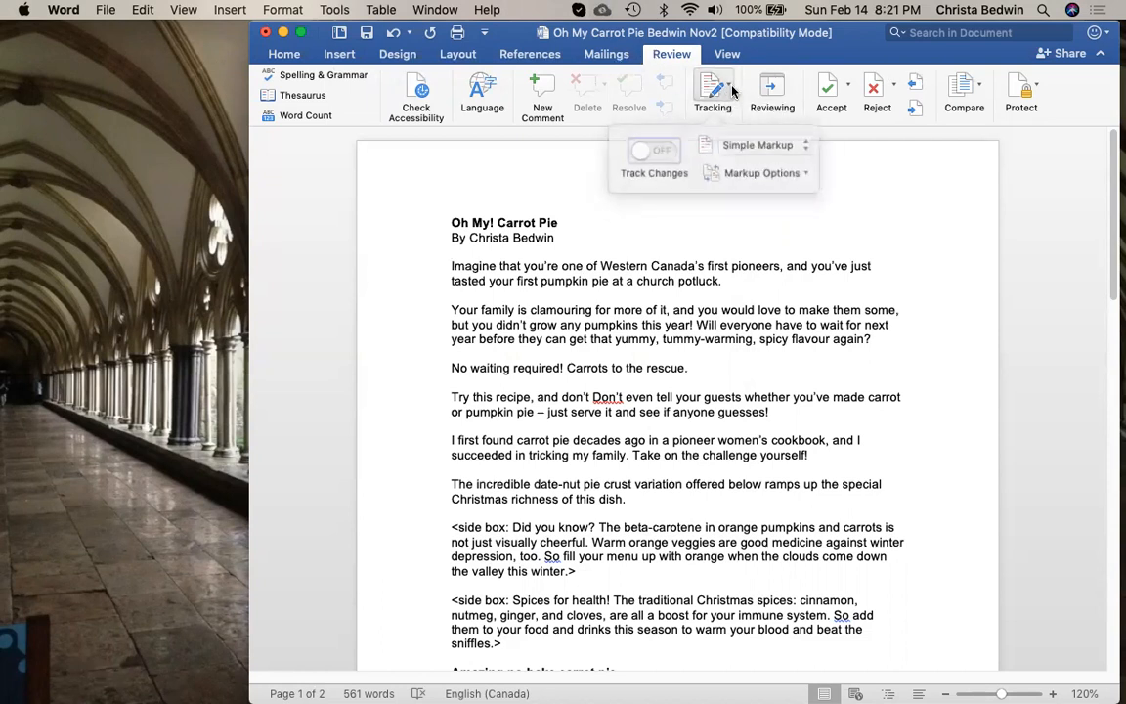
click(665, 149)
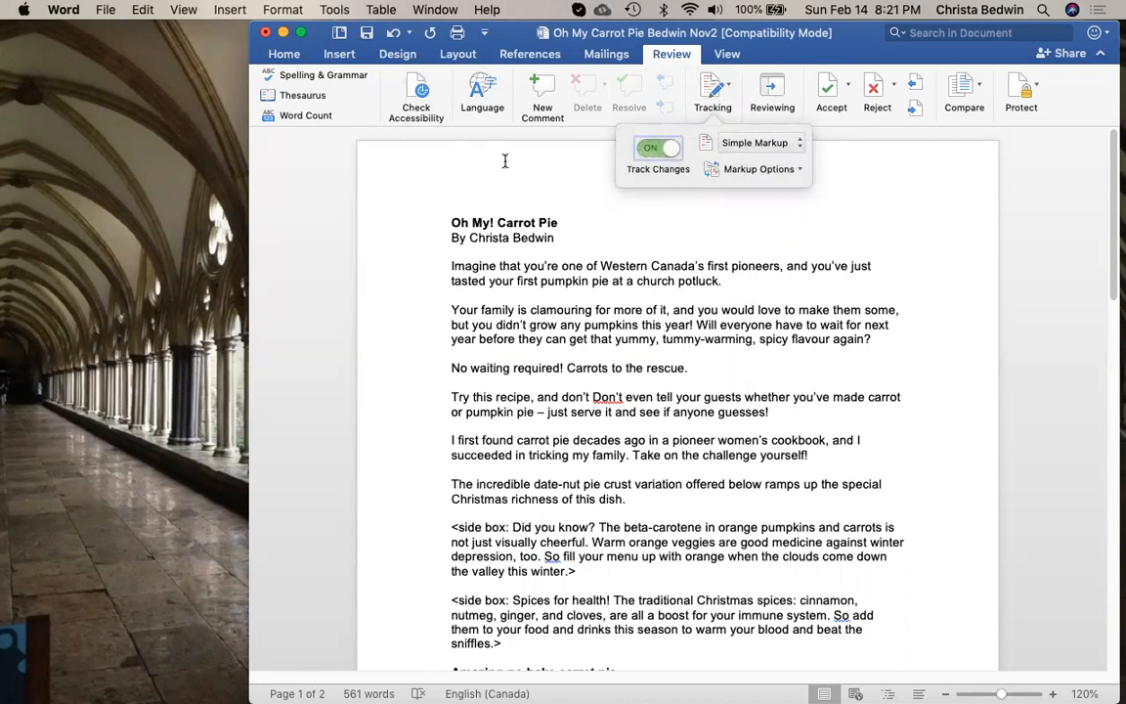
click(934, 215)
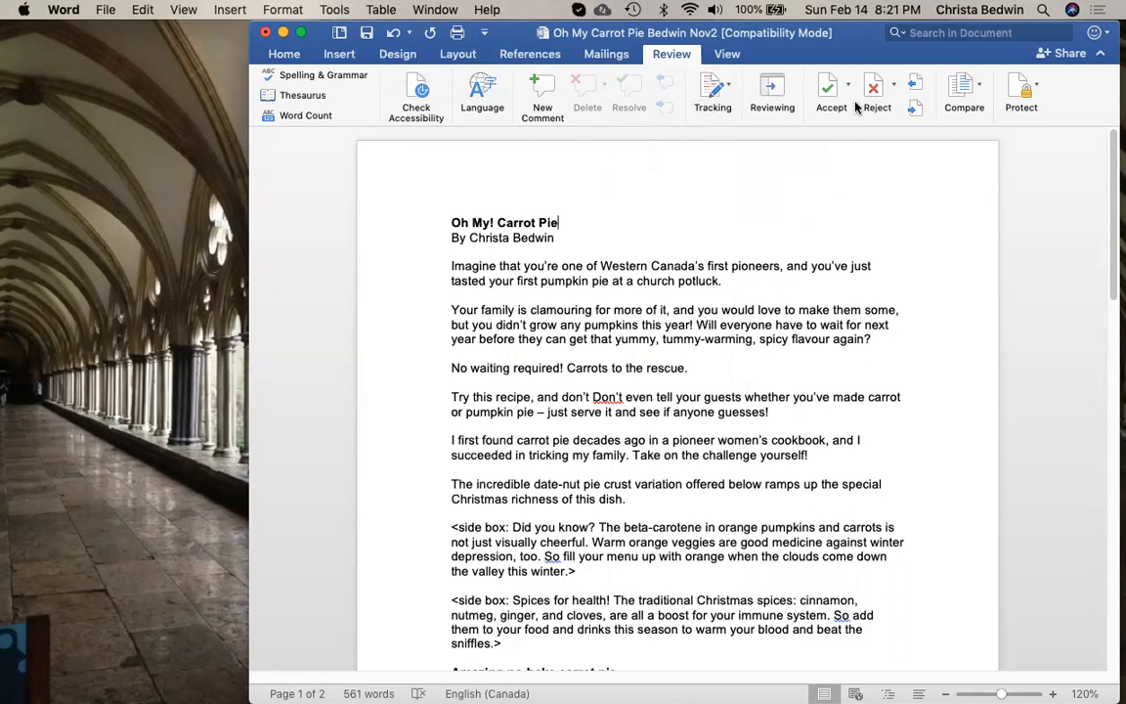
- Review the Highlight Changes settings, keeping edit tracking, move tracking, on-screen highlighting and printed highlighting enabled
click(335, 9)
mouse_move(421, 198)
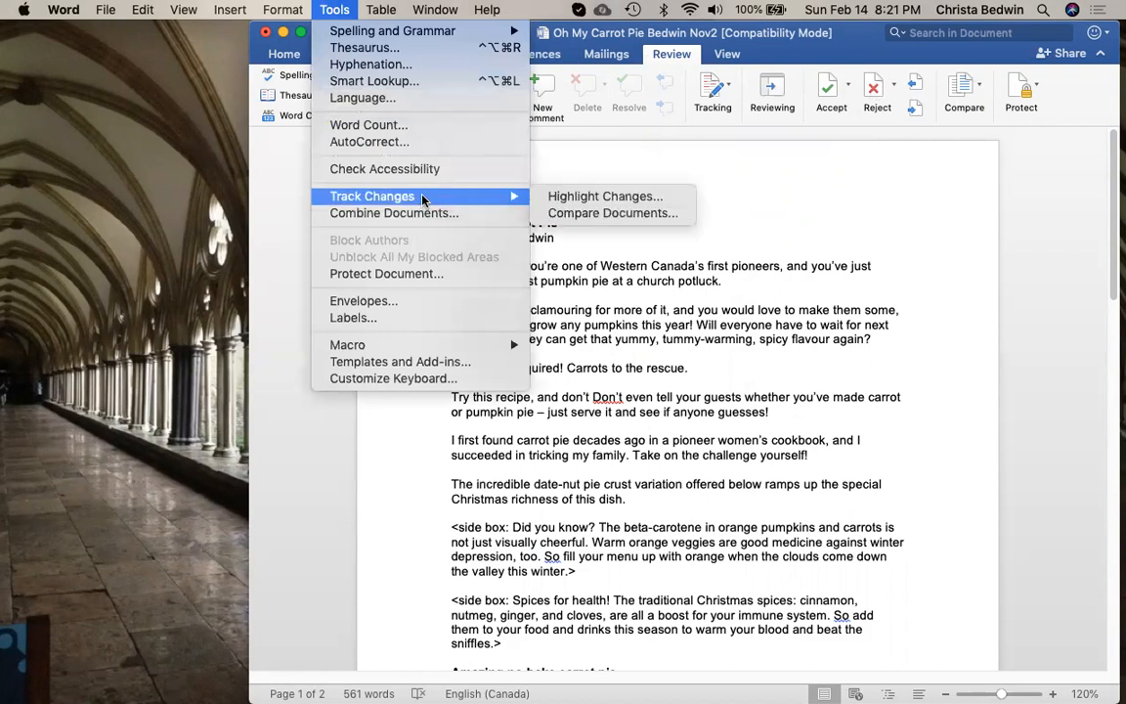
click(573, 199)
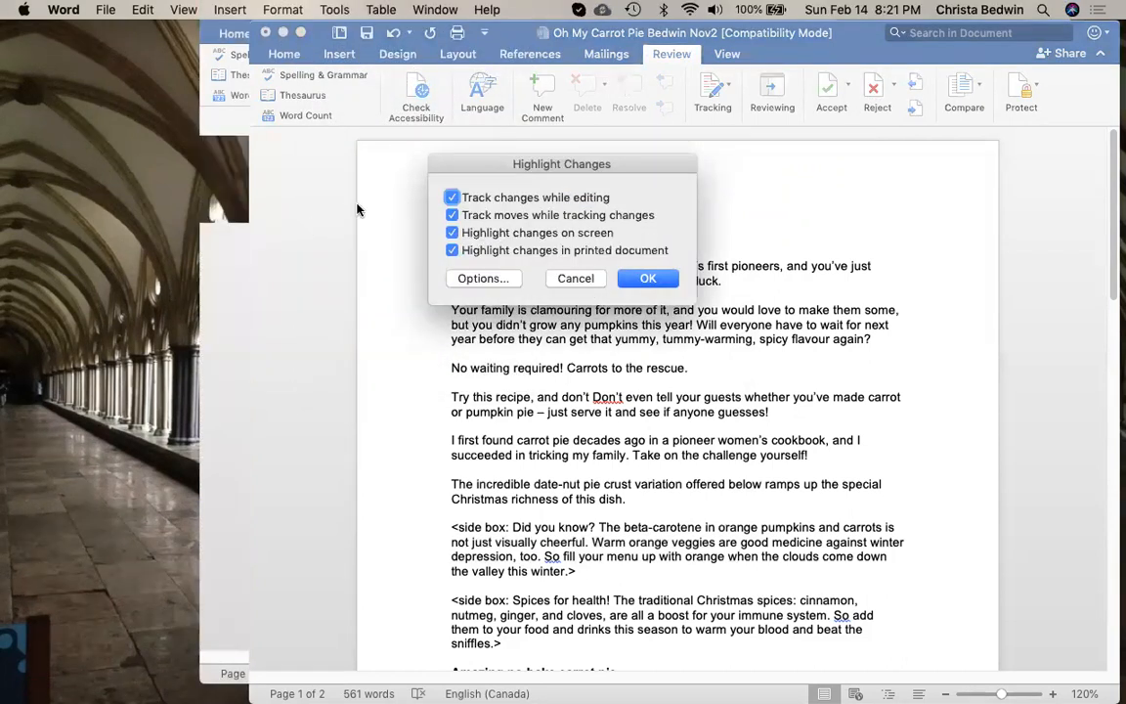
drag(415, 163, 354, 35)
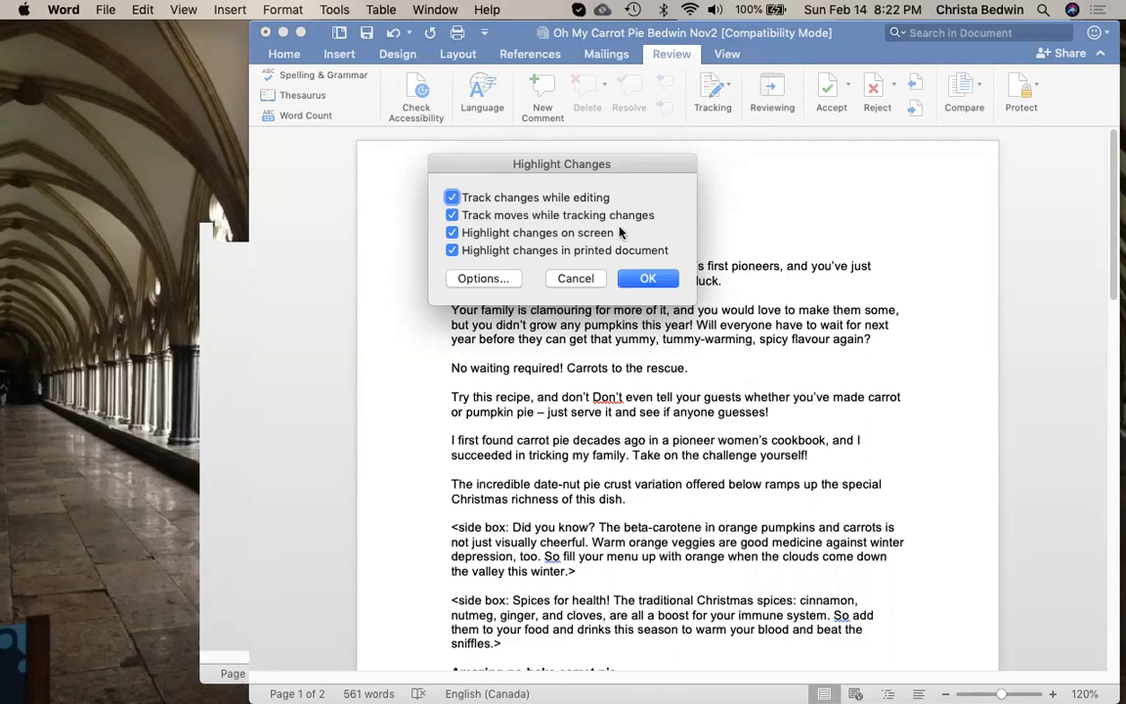
click(649, 280)
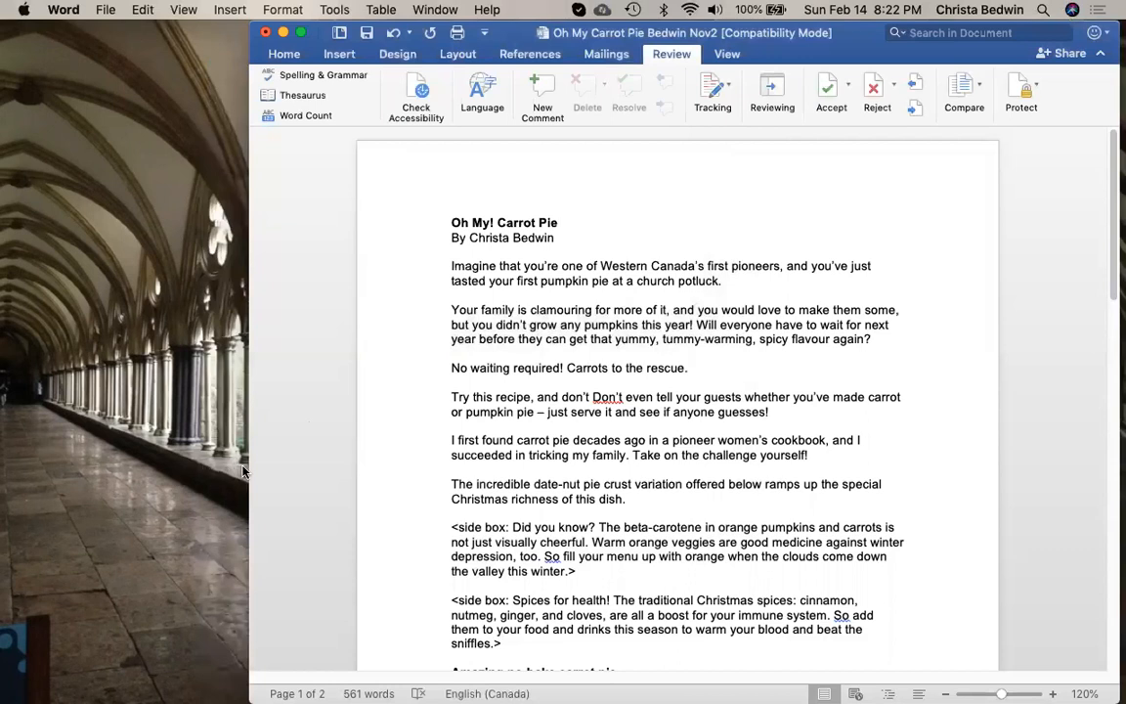
- Widen the document window to the full screen width and delete the two paragraphs from "Imagine that you're" through "spicy flavour again?"
drag(243, 472, 3, 407)
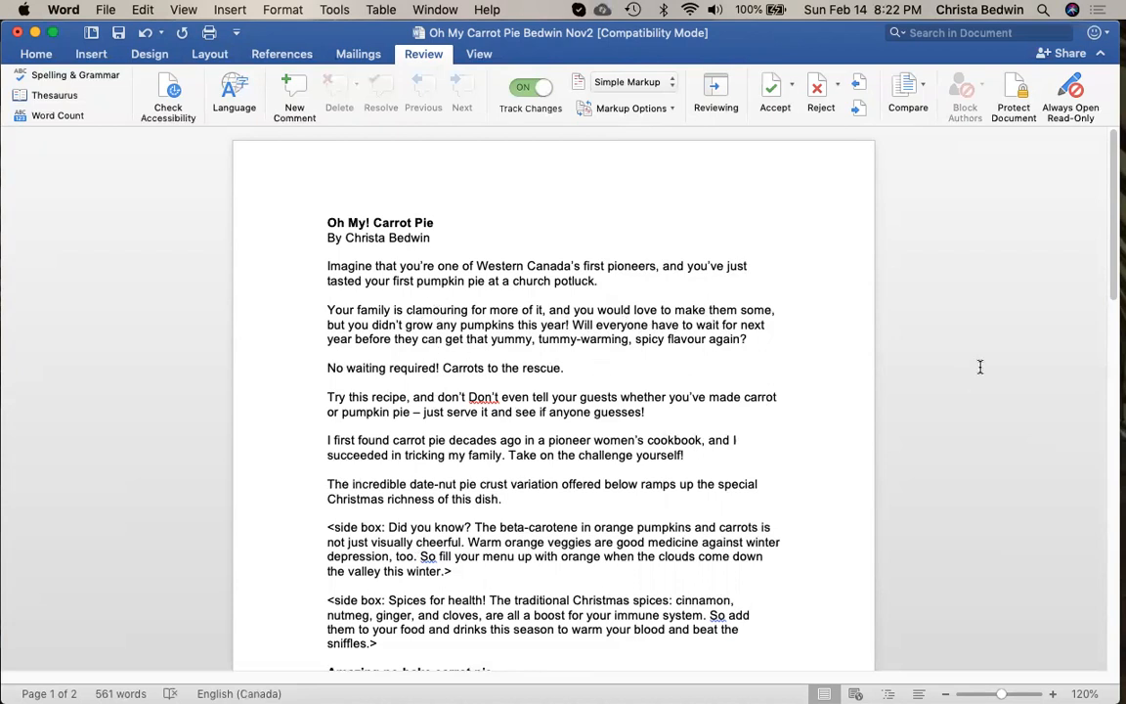
drag(764, 342, 350, 284)
key(BackSpace)
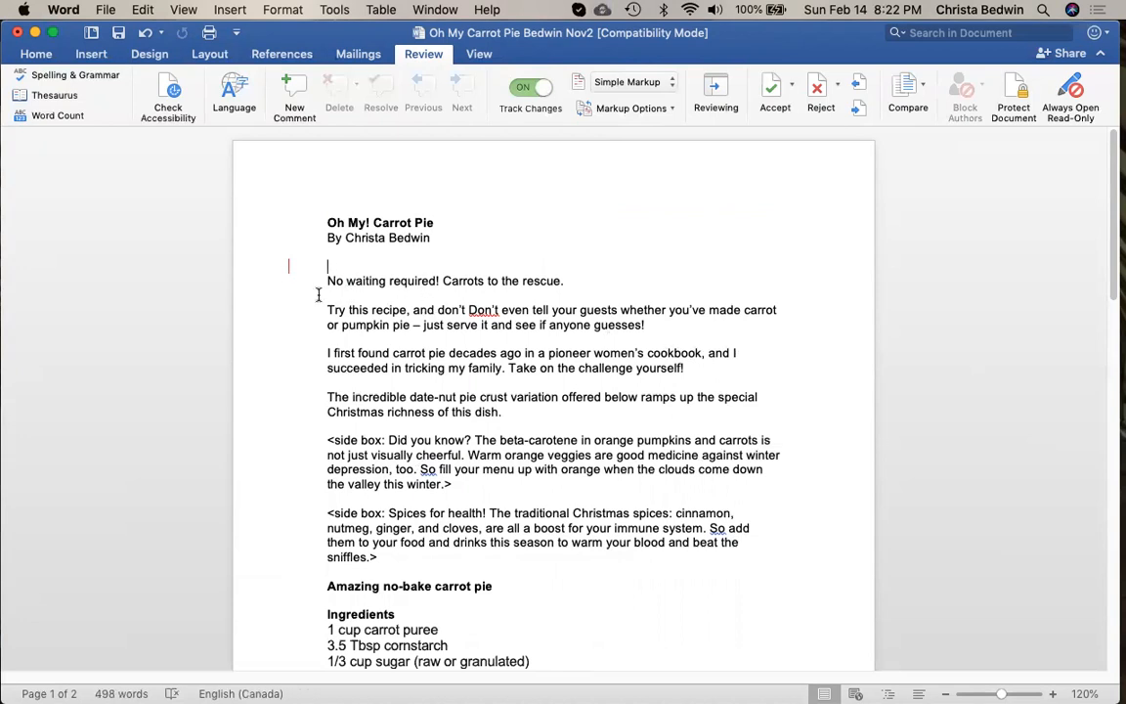
- Inspect the tracked deletion with All Markup displayed, and return the display to Simple Markup
click(290, 258)
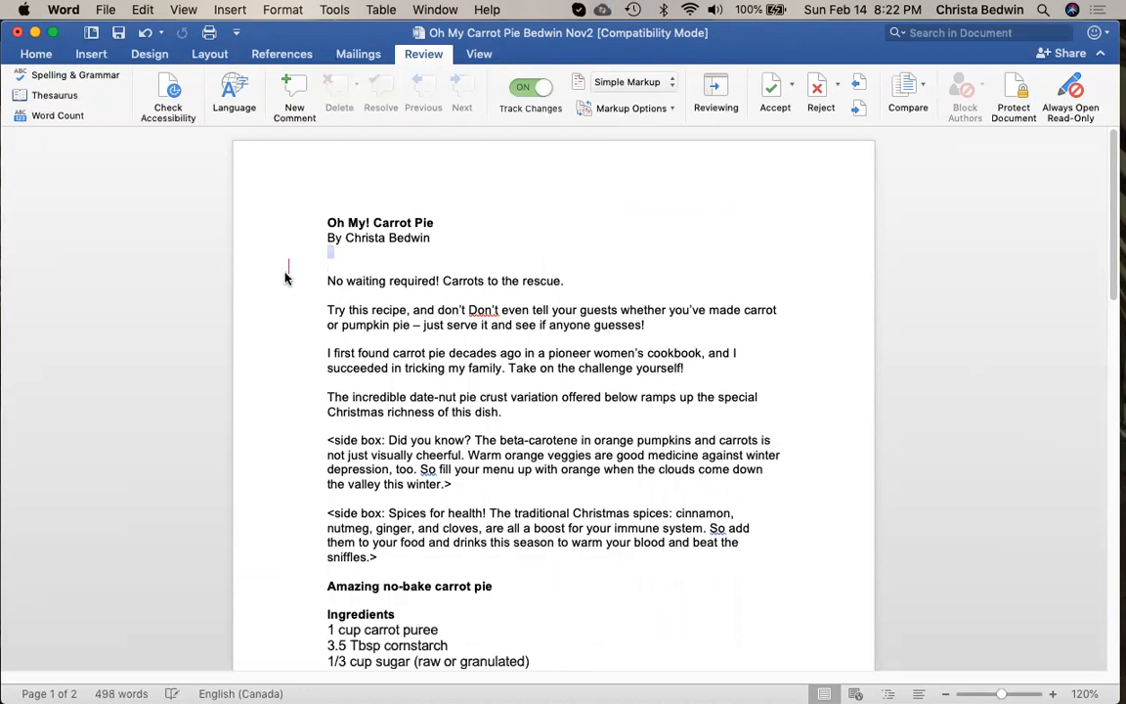
click(650, 109)
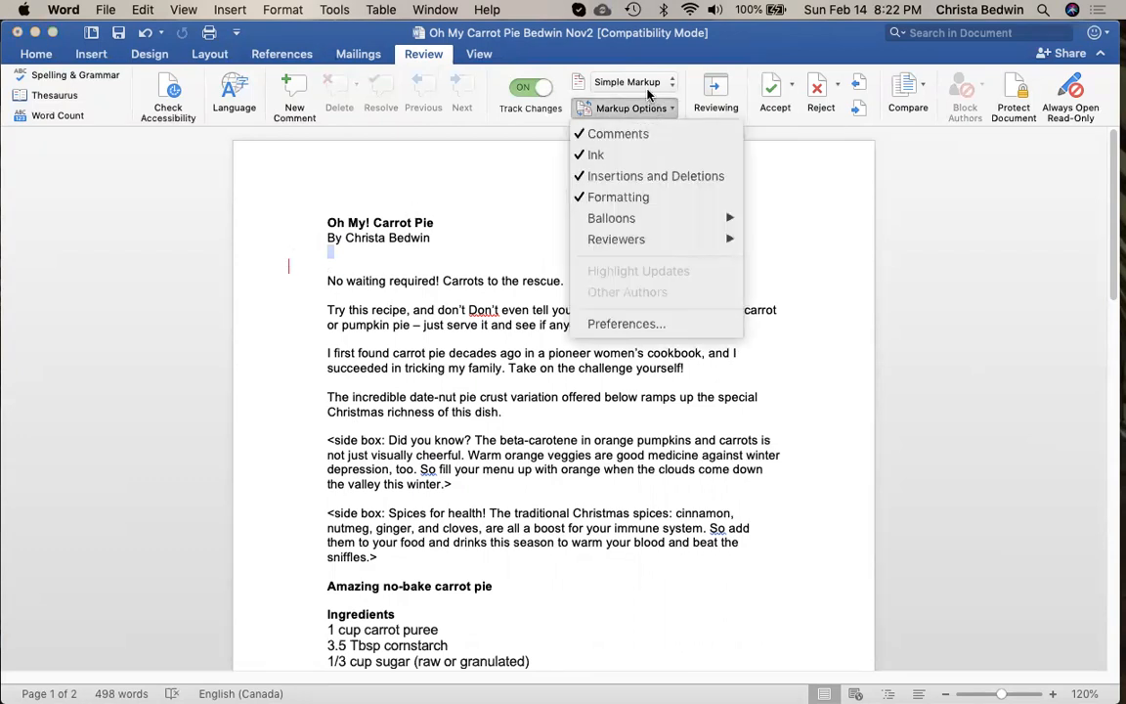
click(649, 82)
click(649, 82)
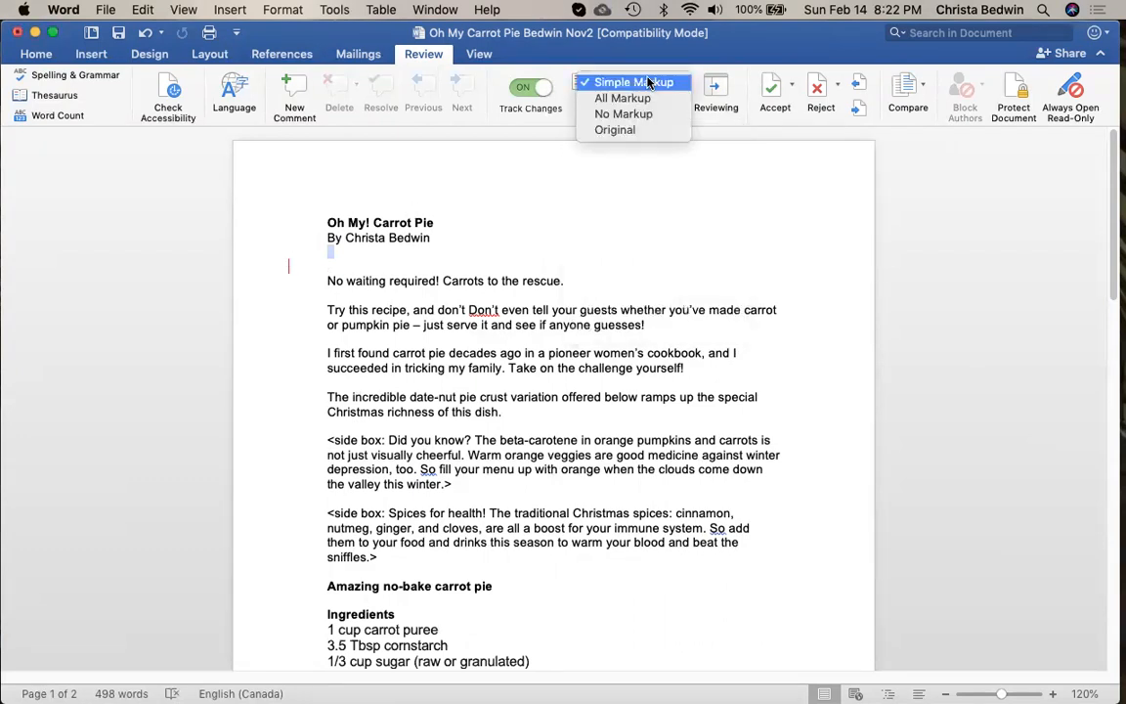
click(637, 98)
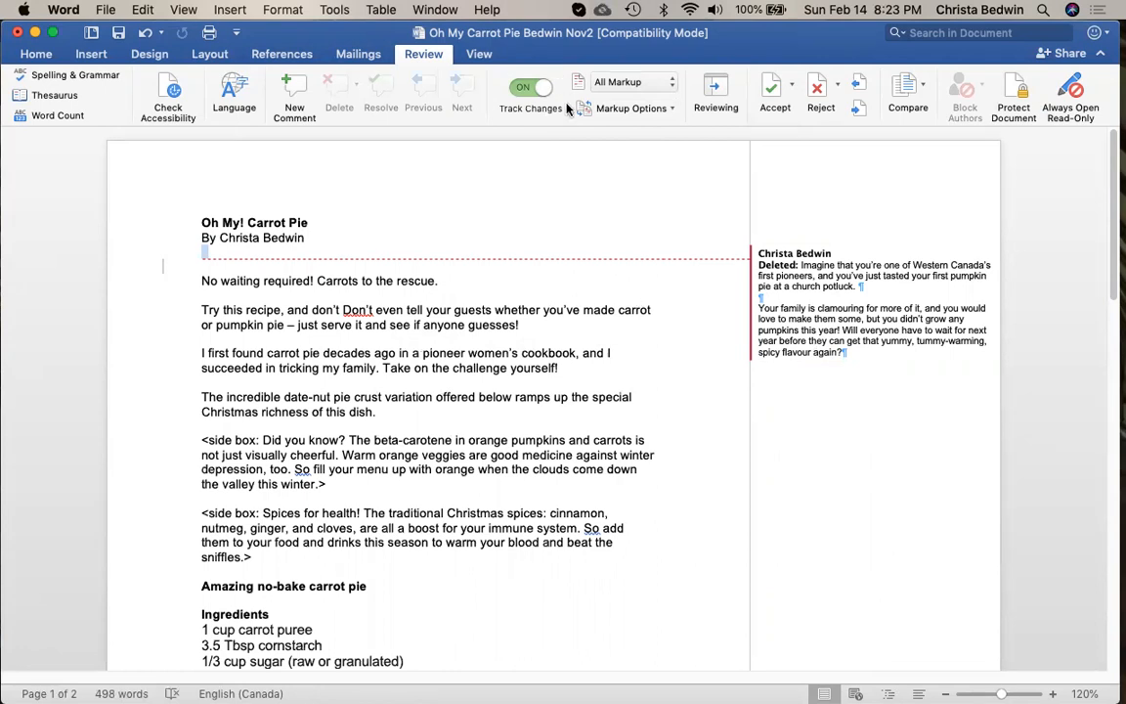
click(610, 83)
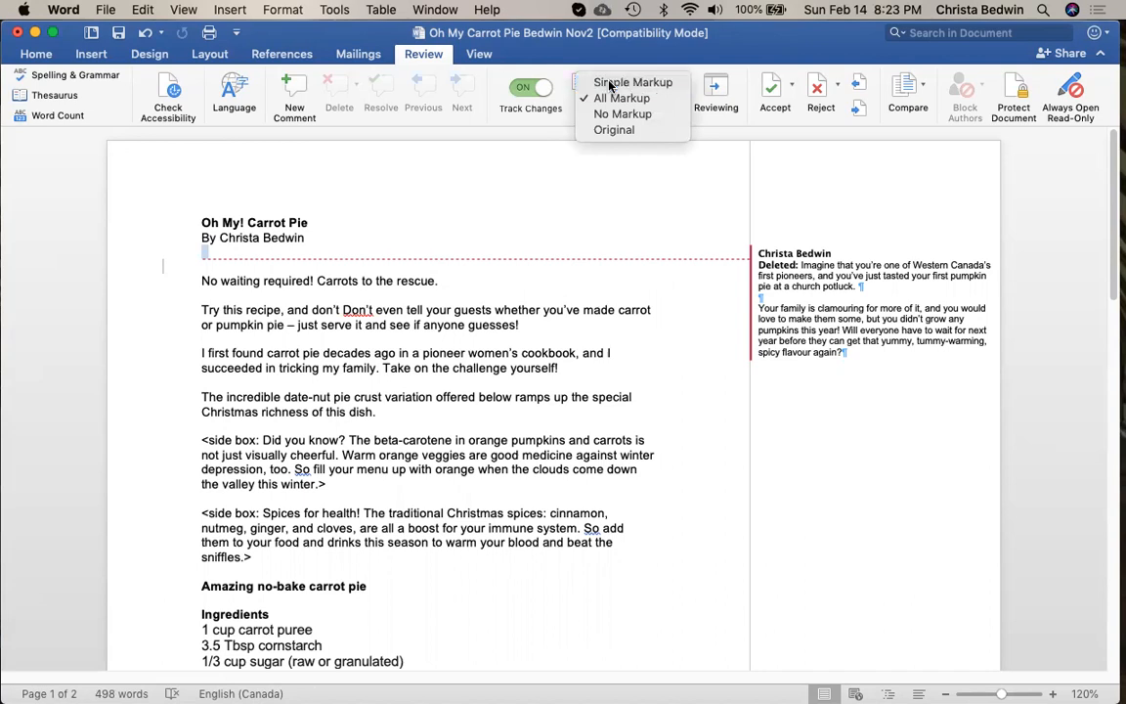
click(610, 84)
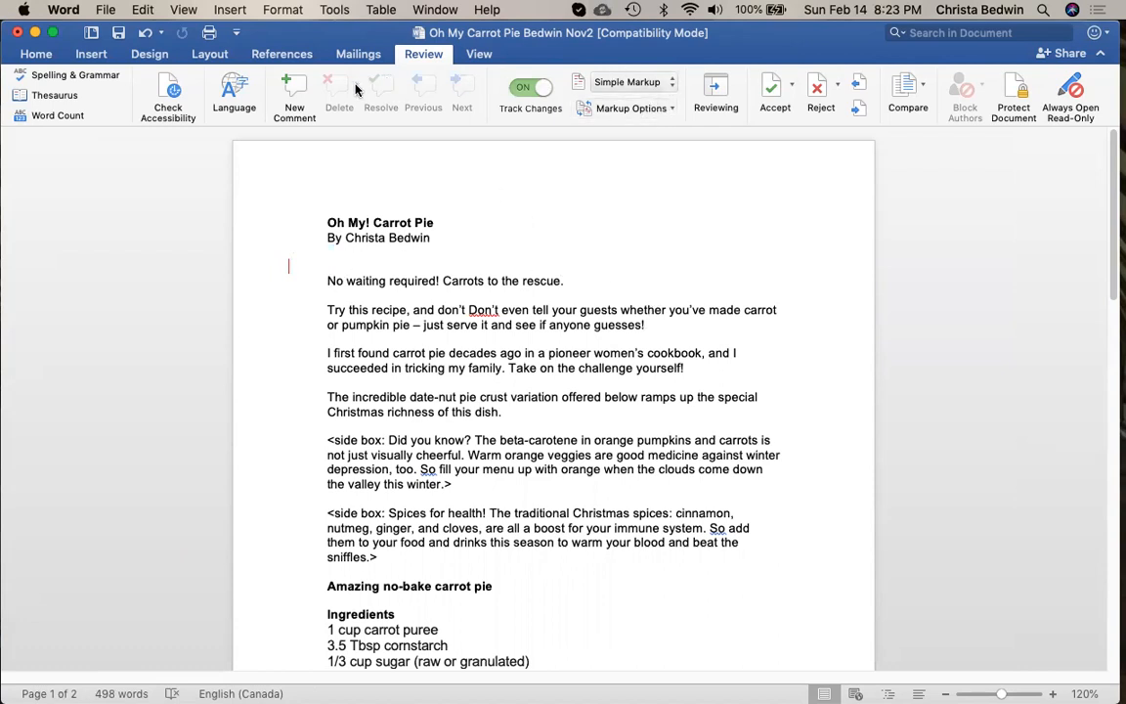
- Add a comment on the author's surname in the byline: "Sorry, we had to reduce the word count."
click(299, 124)
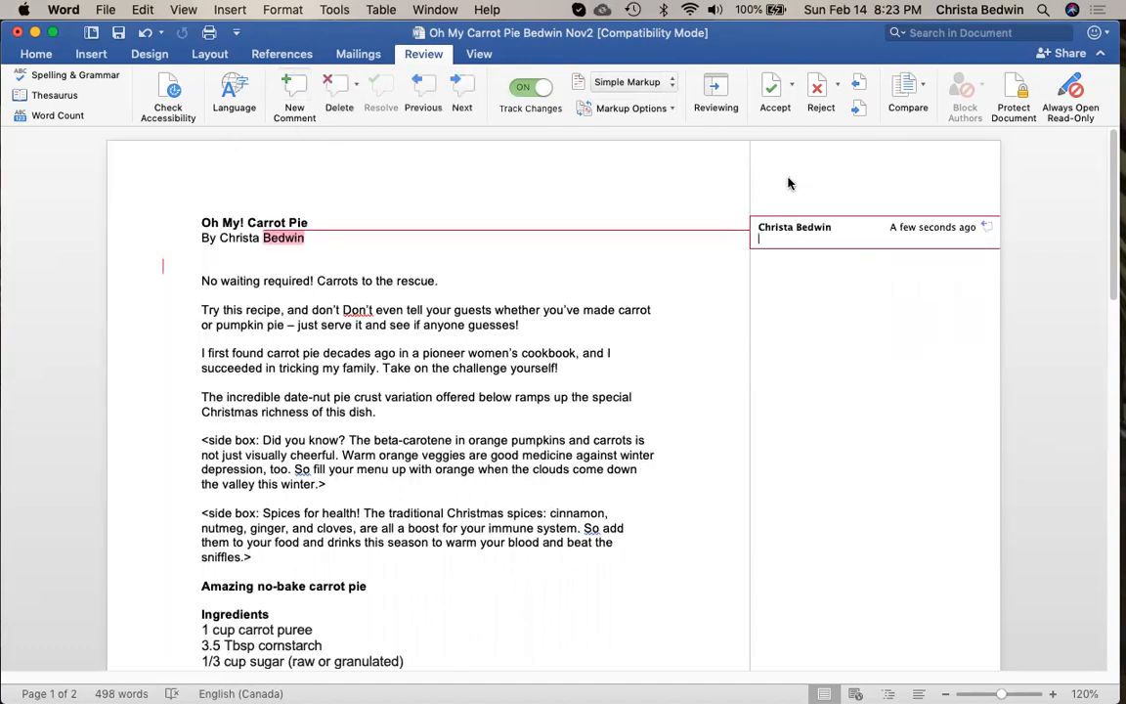
text(Sorry, we)
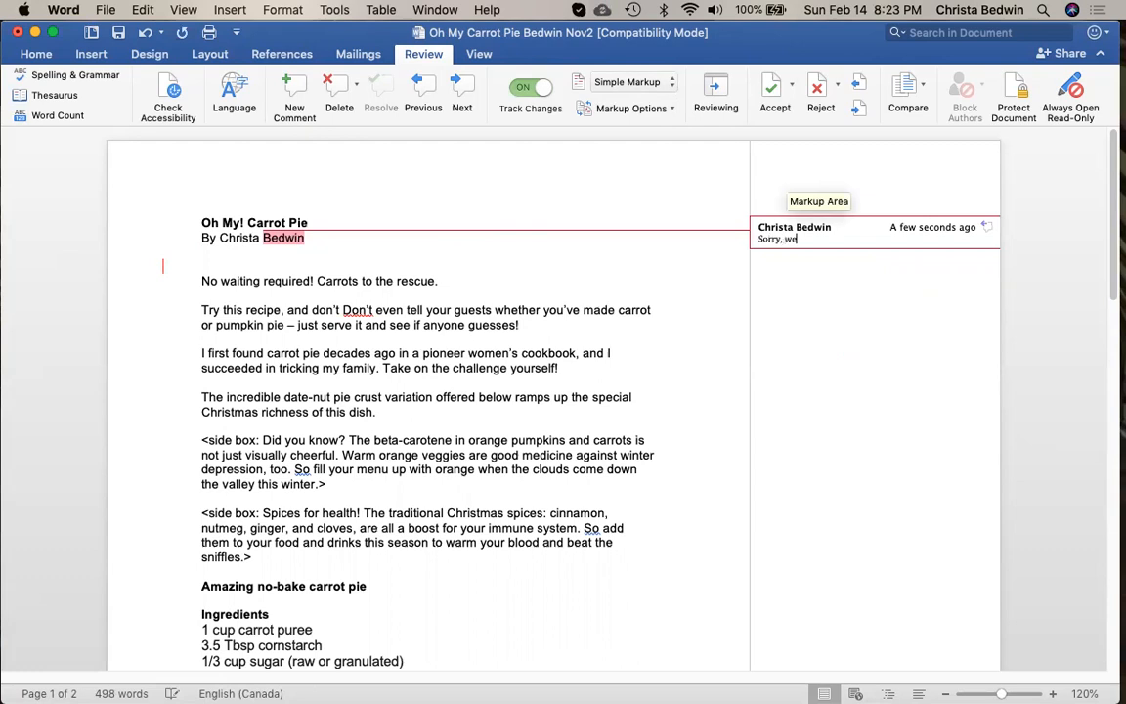
text( had to reduce the word count.)
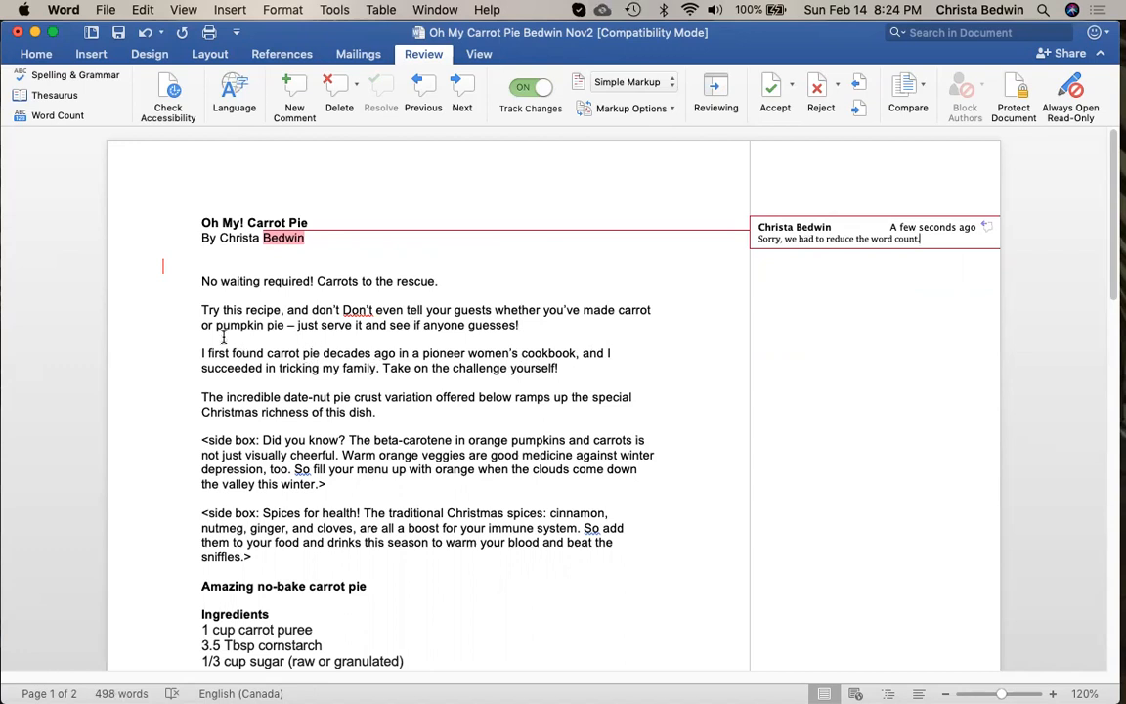
- Change "carrot" to "carrots" in the sentence beginning "I first found carrot pie"
click(284, 318)
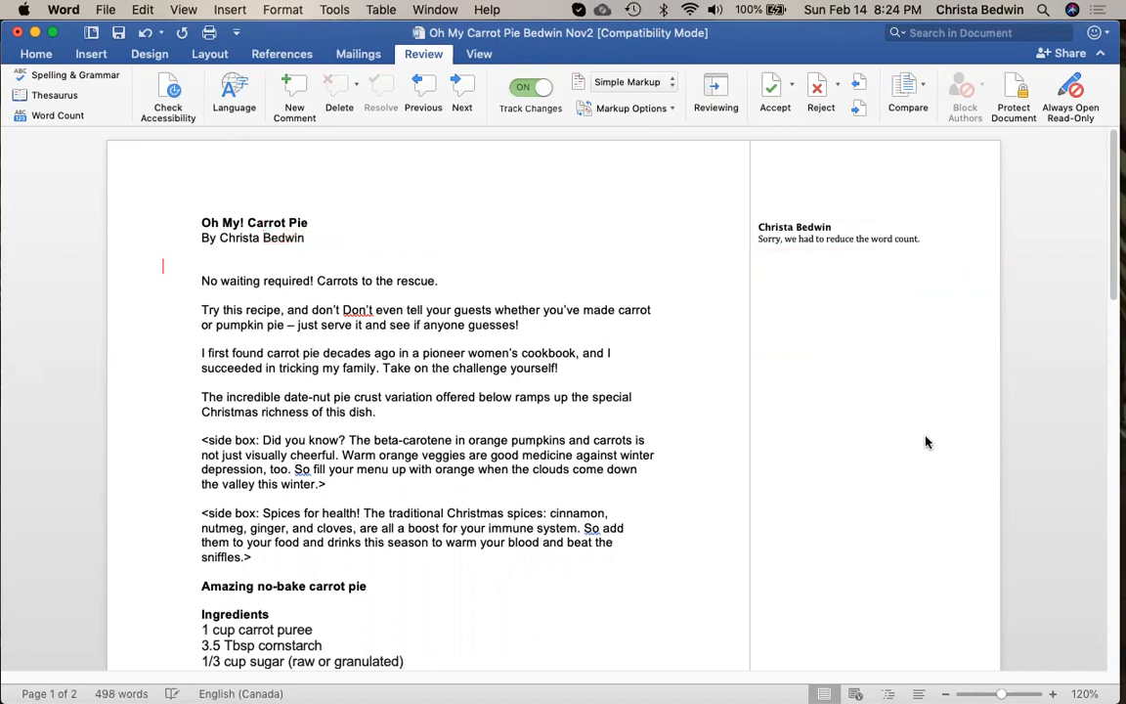
text(s)
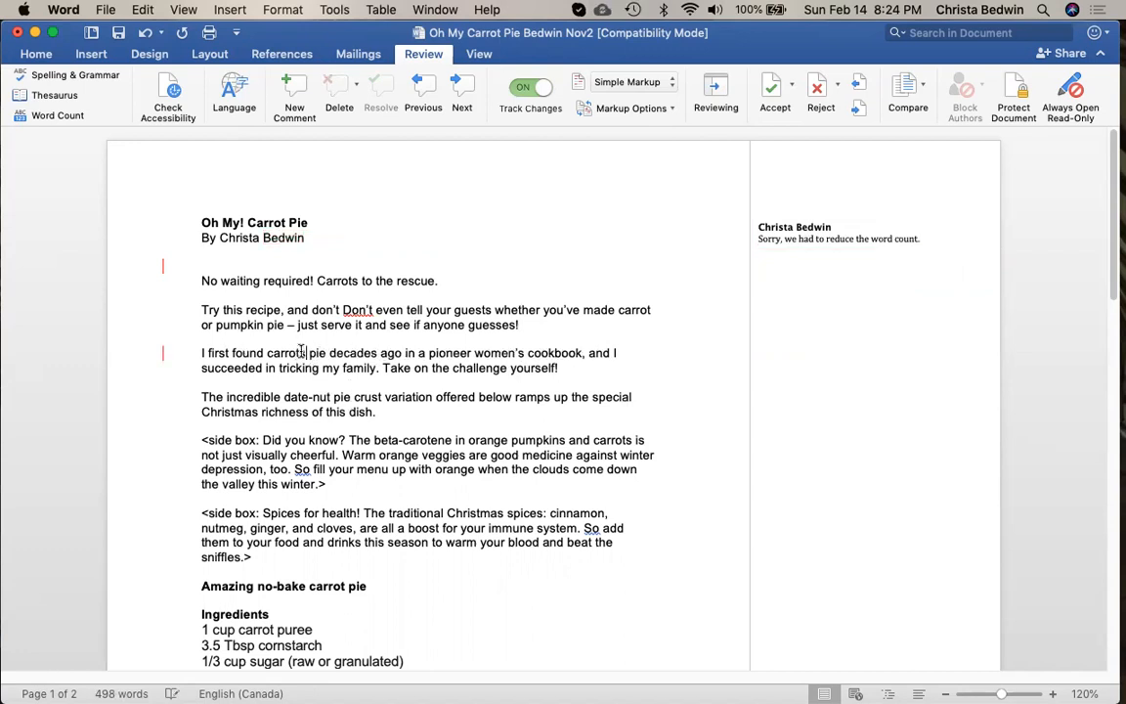
- Comment on "carrots pie": "When you use a noun as an adjective, you need to make it singular. So you would write “carrots” but you write “carrot pie.”"
drag(327, 353, 267, 353)
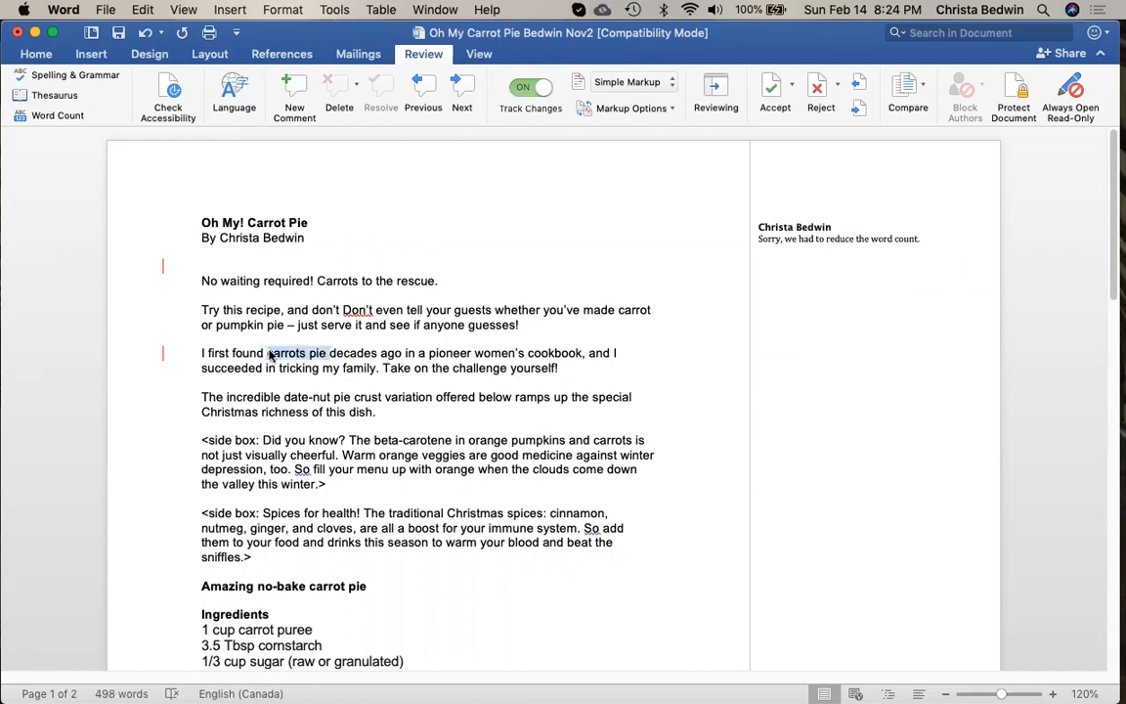
click(294, 113)
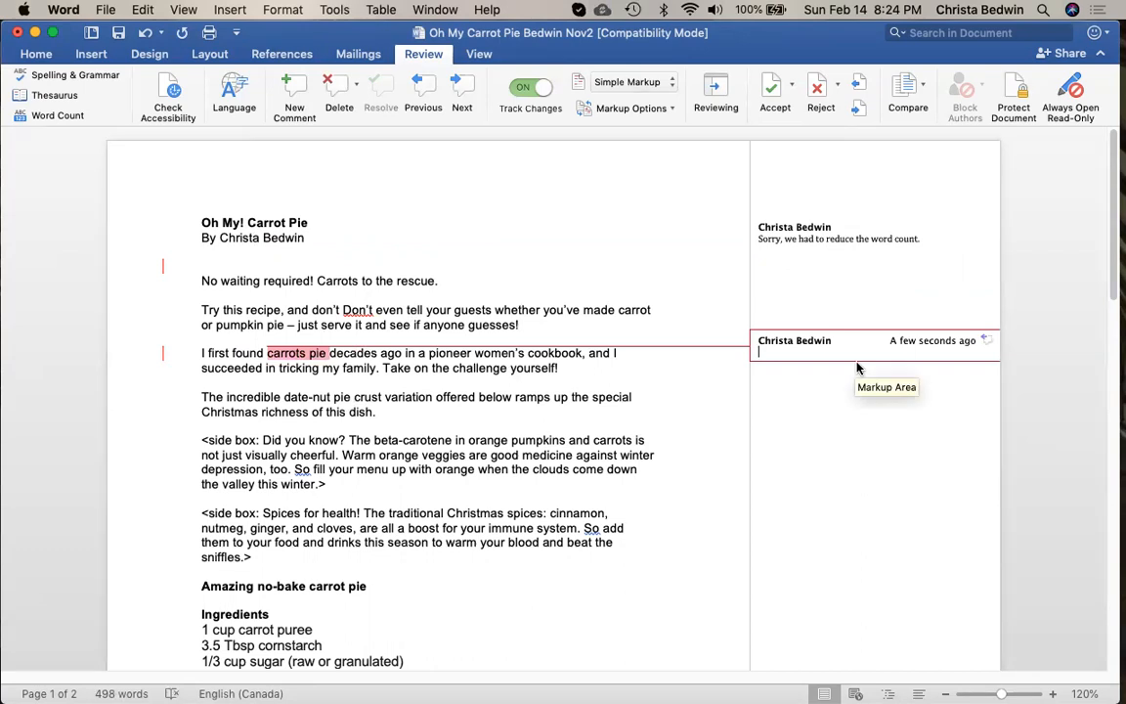
text(When you use a noun)
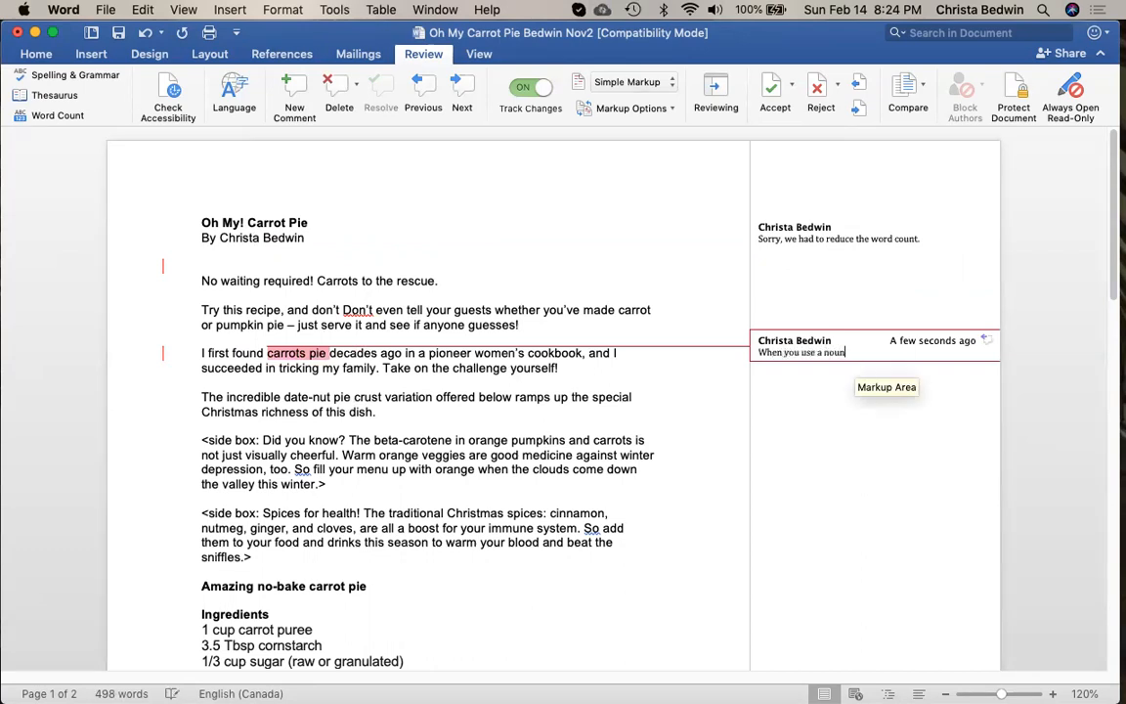
text( as an adjective, you need to make it sing)
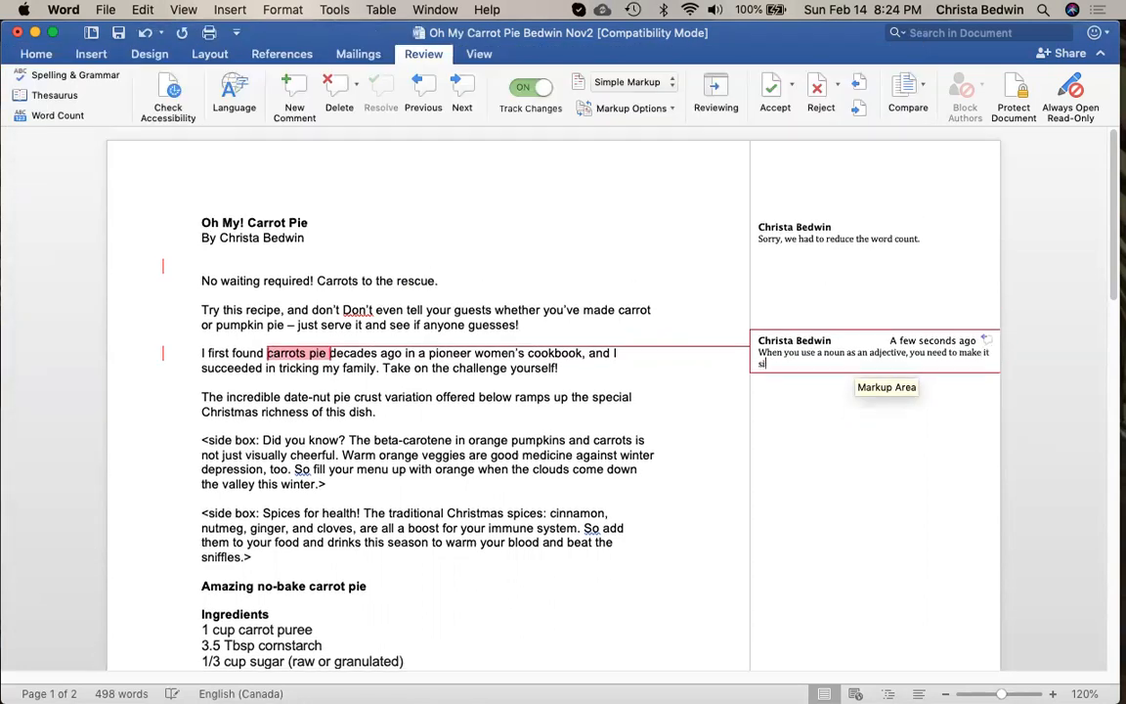
text(ular)
text(. So you would wr)
text(ite "carrots" but you)
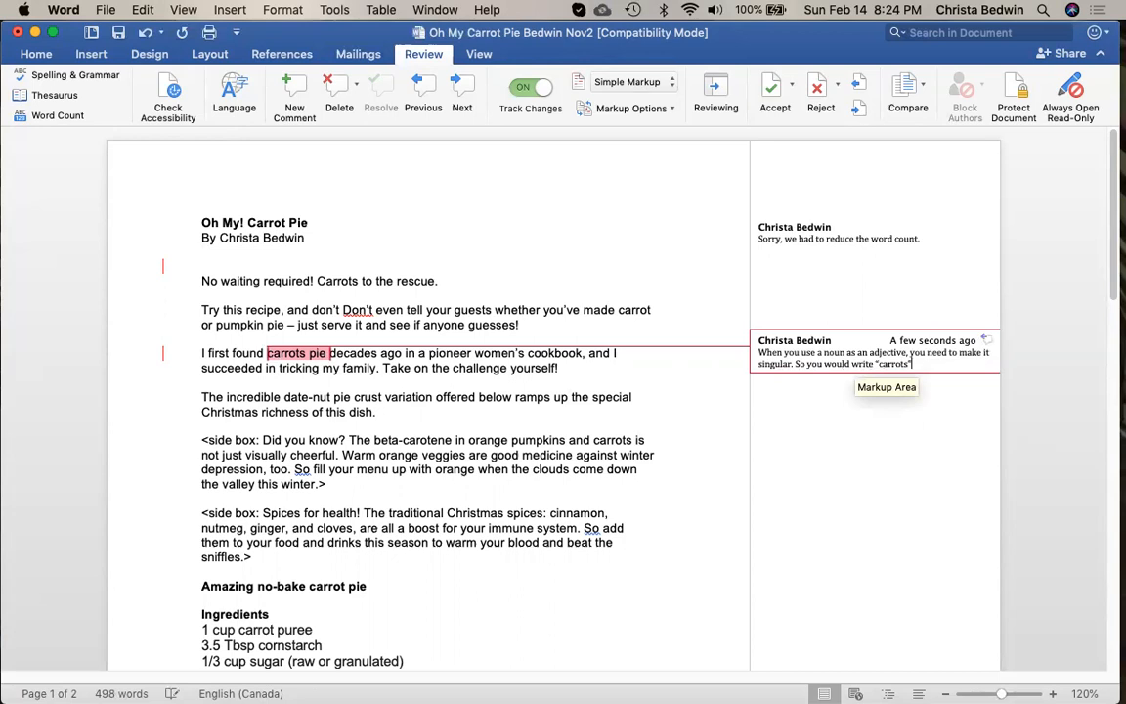
text( ")
key(BackSpace)
text(write )
text("carrot pie.”)
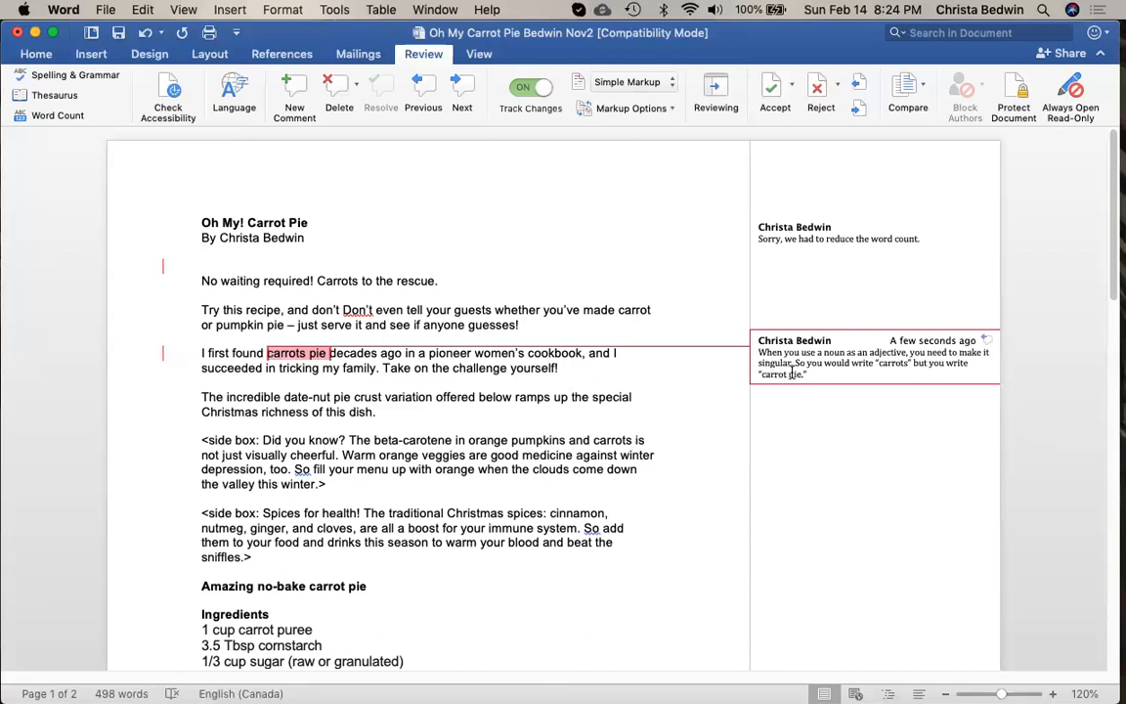
- Delete the "s" from "carrots pie" in the sentence beginning "I first found"
click(305, 356)
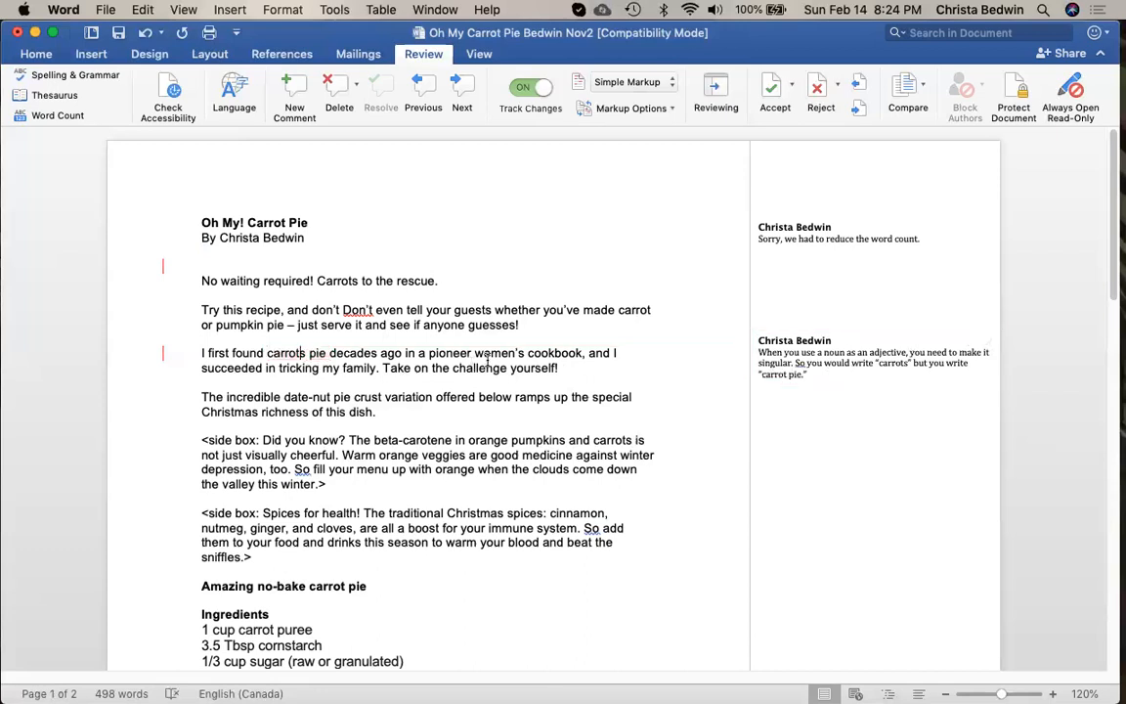
key(BackSpace)
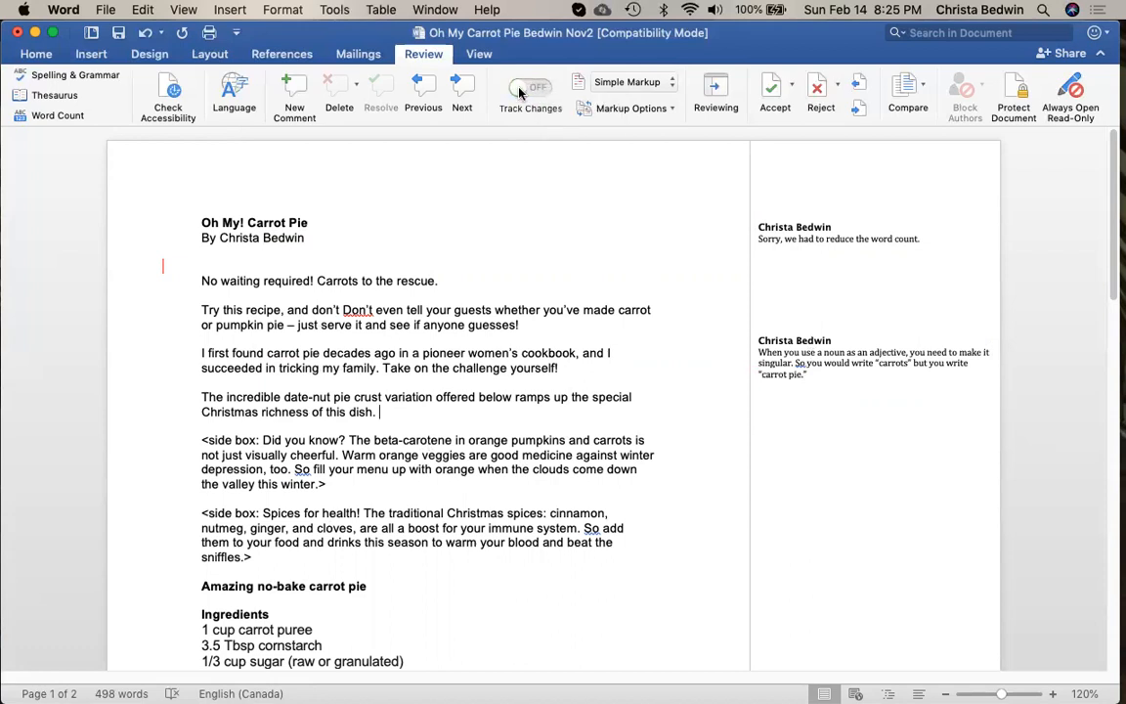
- Check the Highlight Changes options without altering them, and turn on Track Changes
click(334, 8)
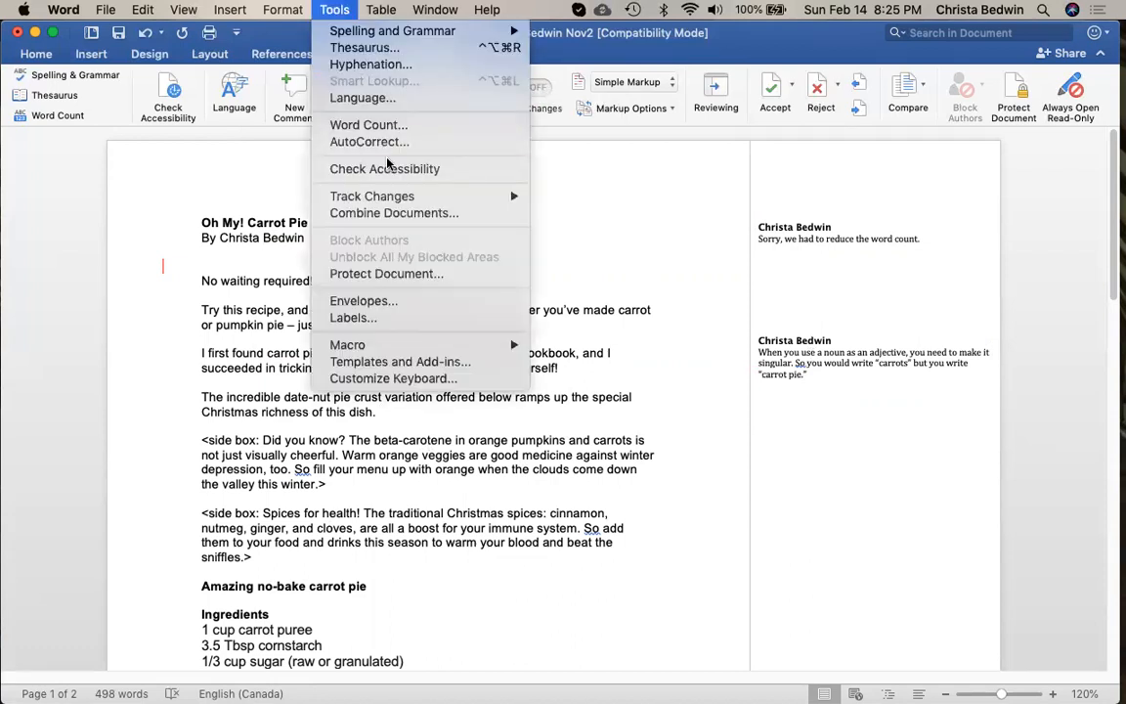
mouse_move(367, 194)
click(606, 197)
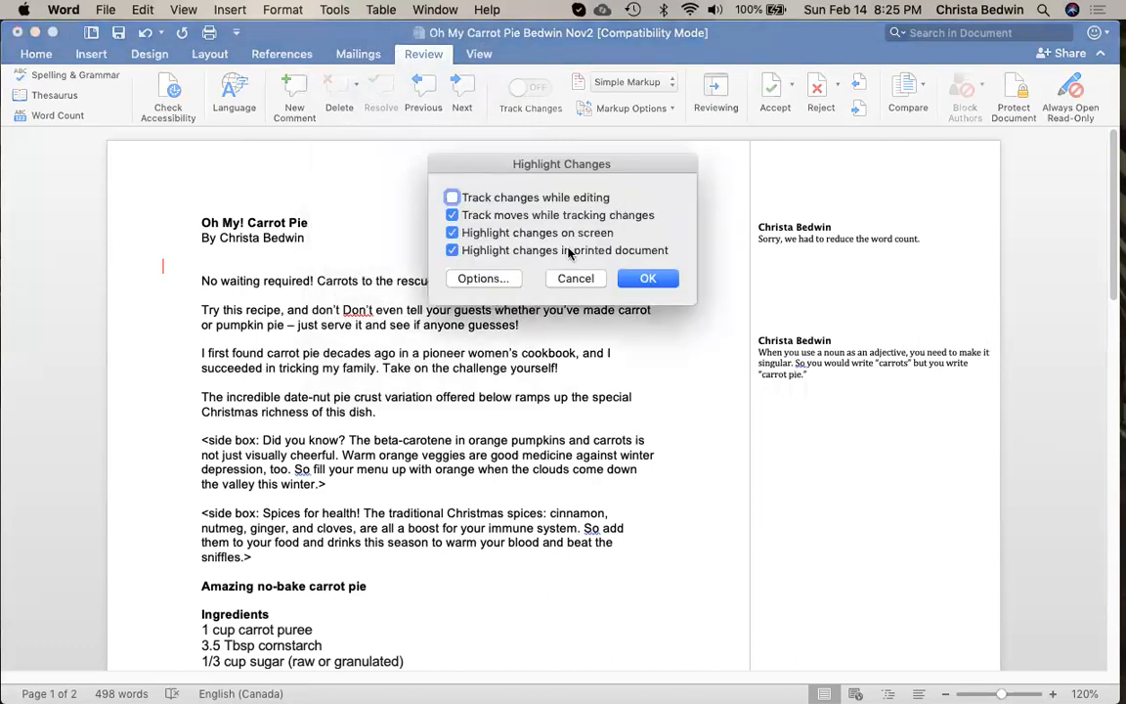
click(583, 278)
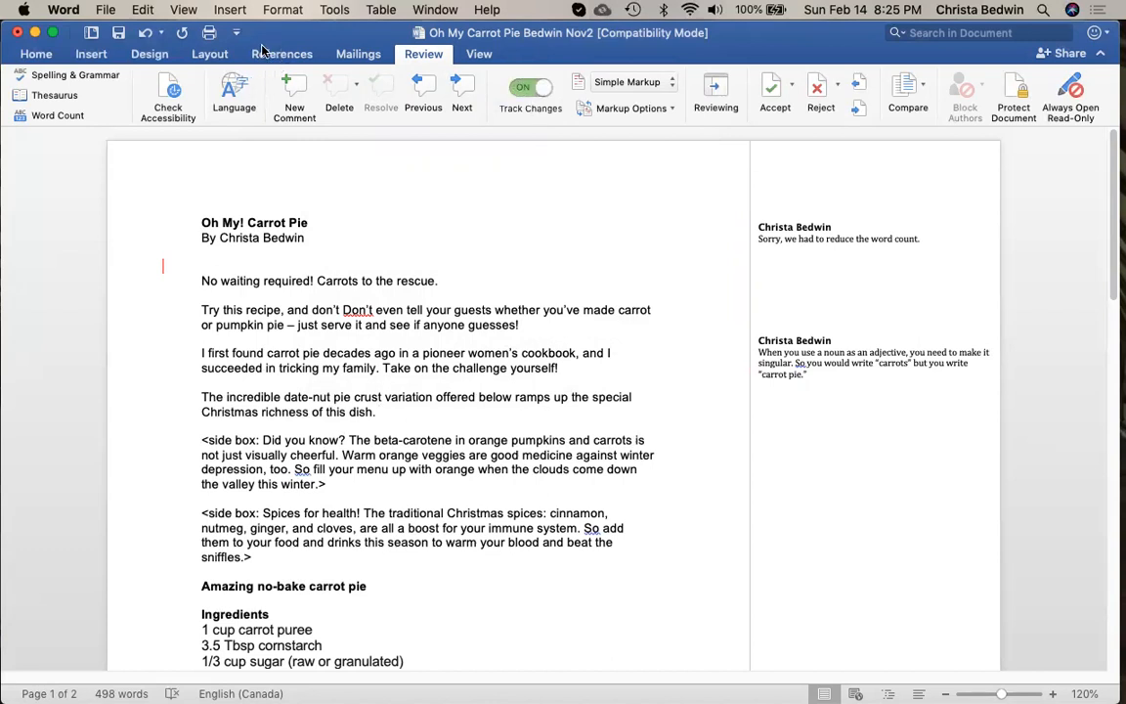
- Check the choices for accepting changes, and reject all tracked changes in the carrot pie article
triple_click(409, 554)
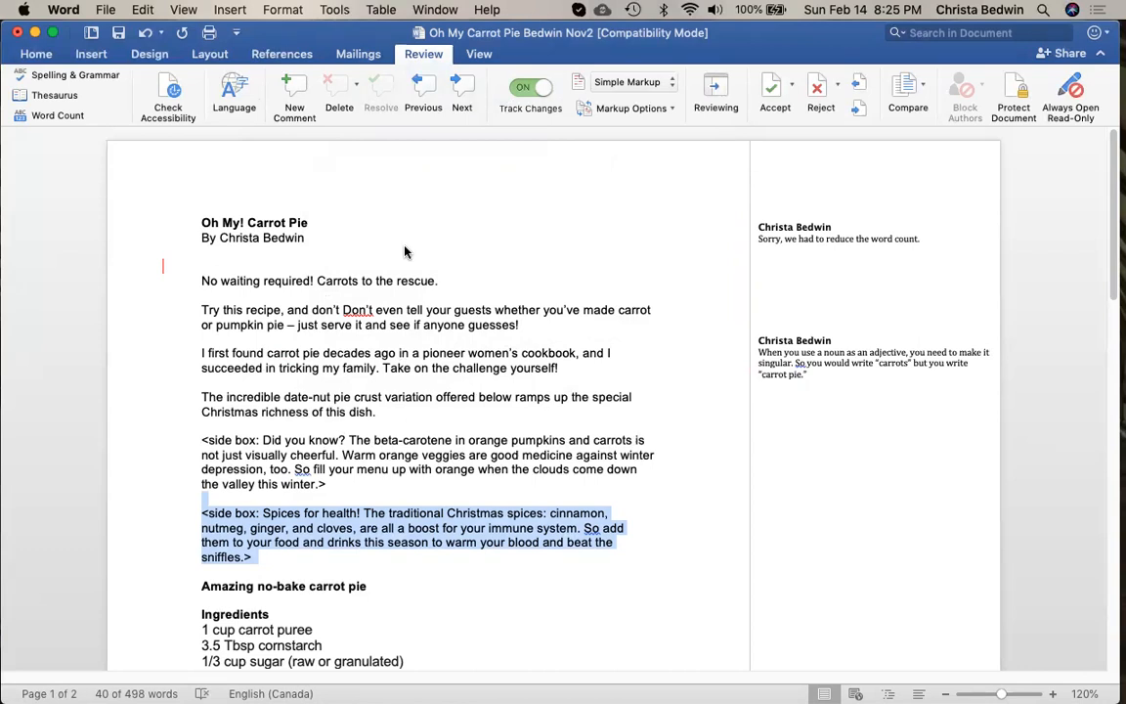
click(792, 88)
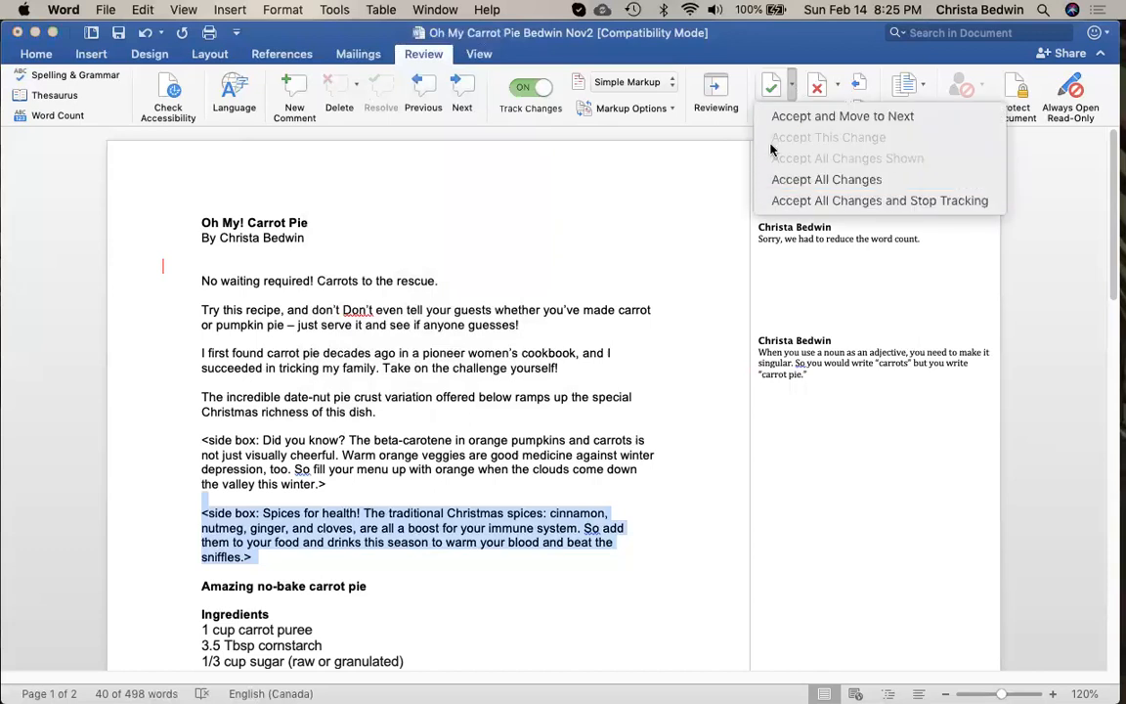
click(571, 162)
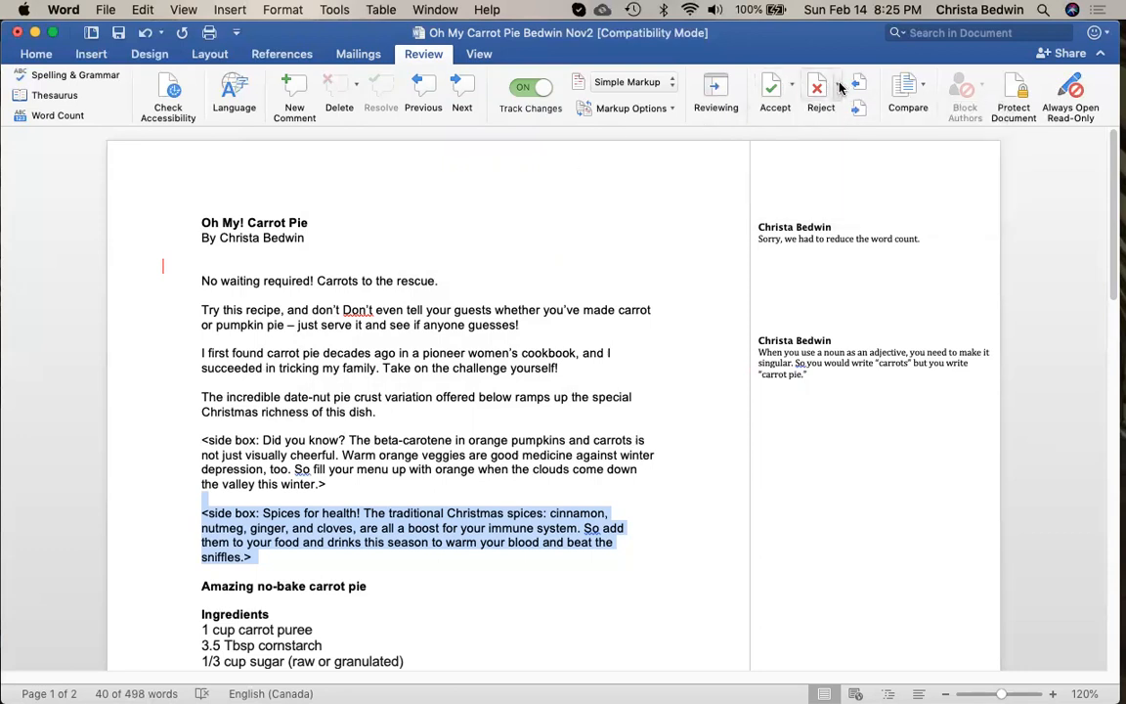
click(838, 87)
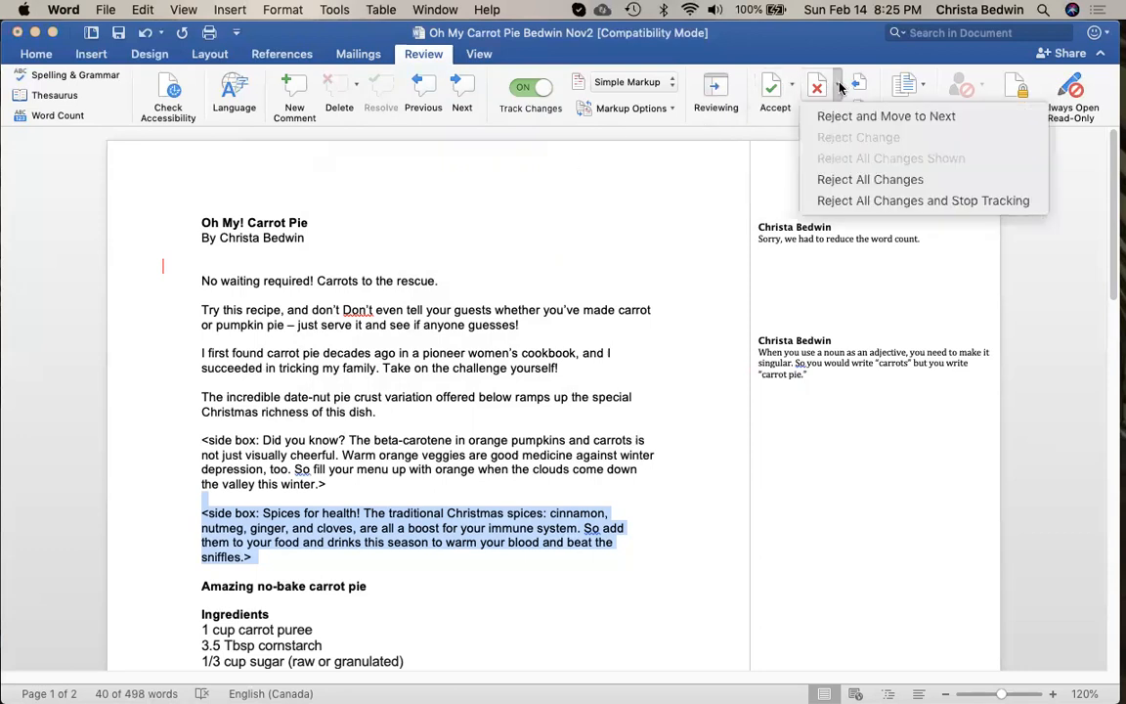
click(868, 179)
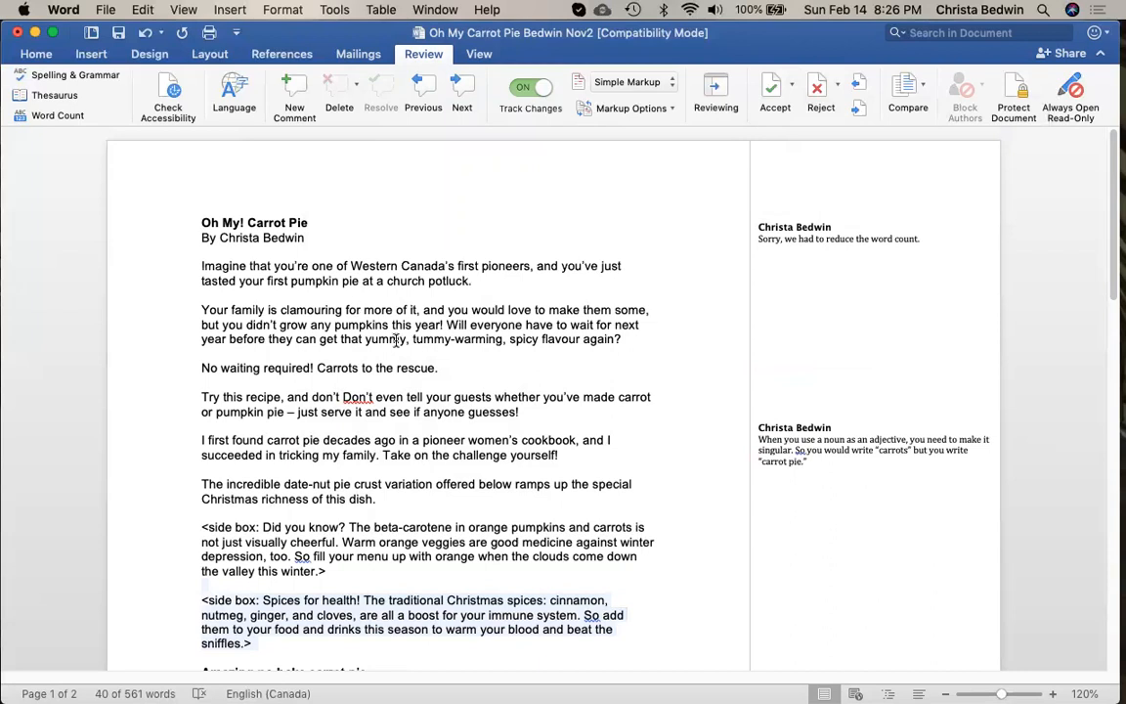
- Try accepting all changes, and undo the rejection of all tracked changes in the article
click(793, 86)
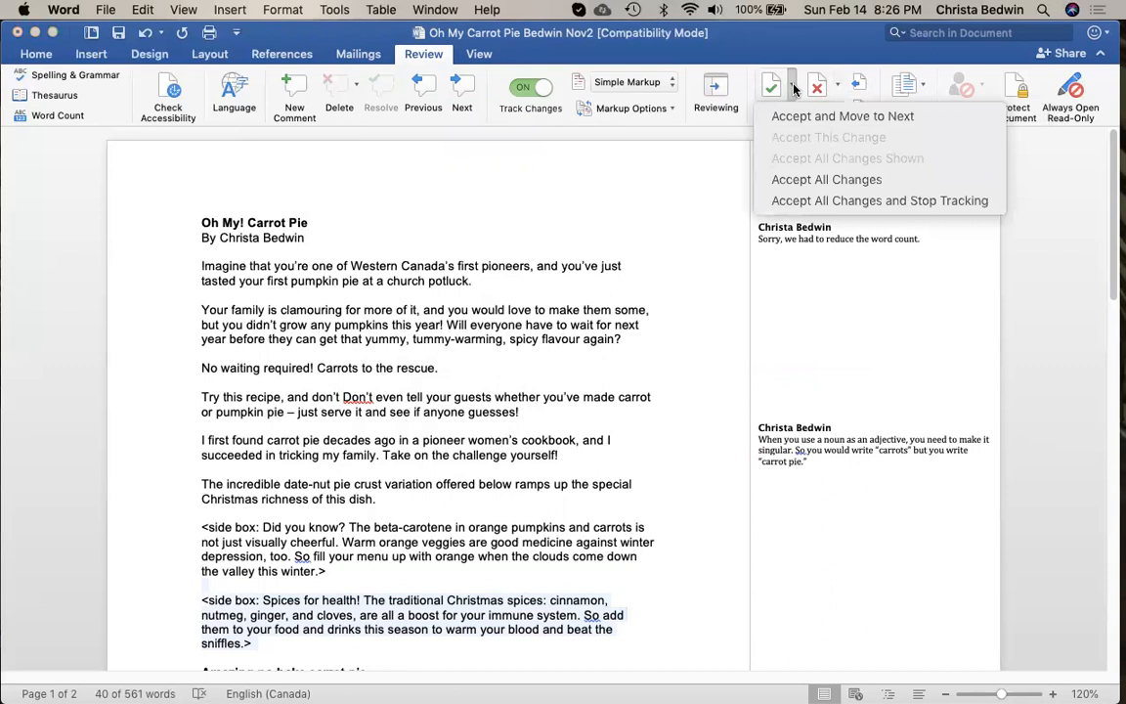
click(810, 182)
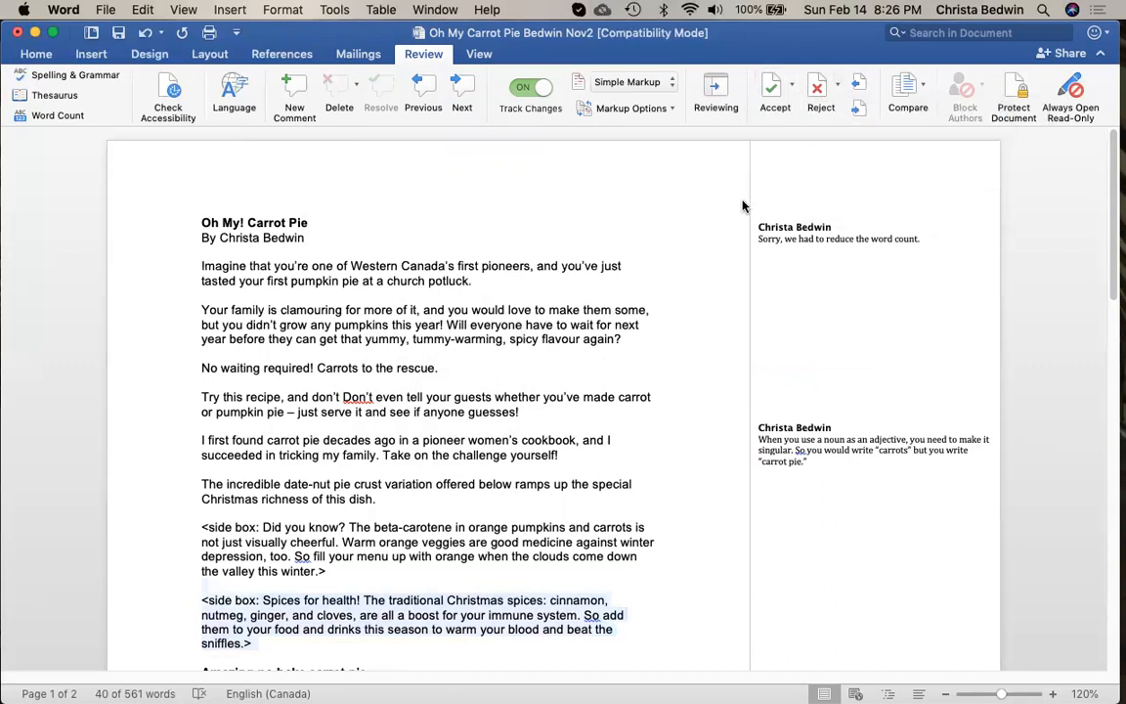
key(super+z)
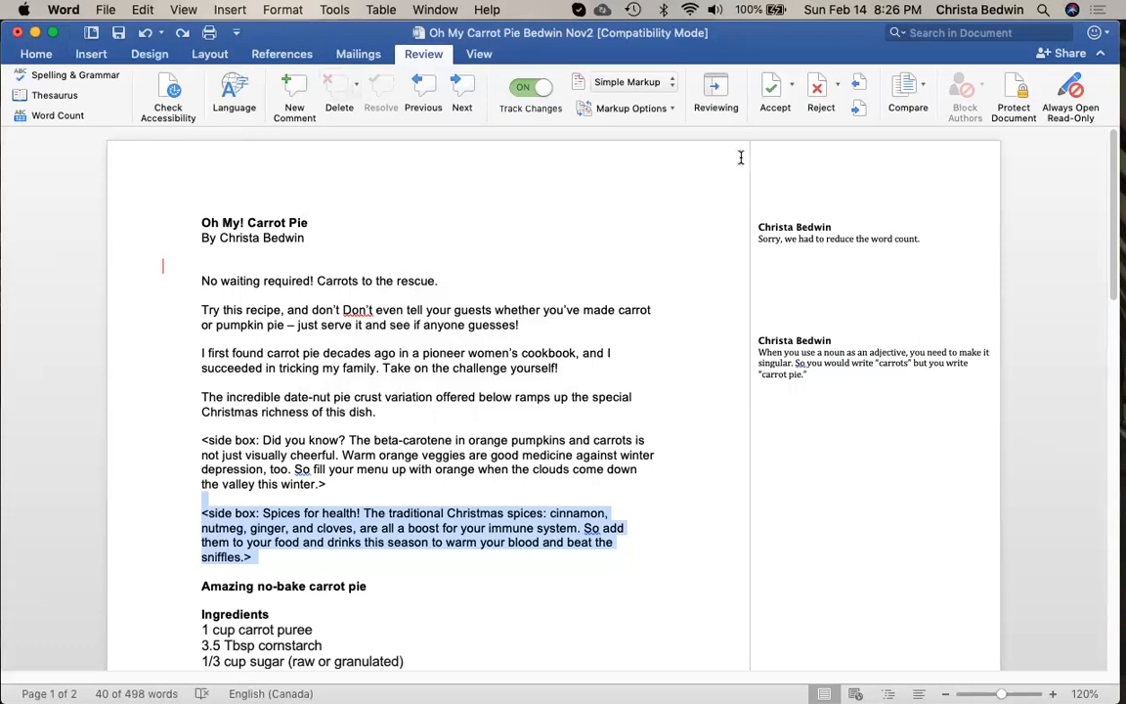
- Run Accept and Move to Next on the article's tracked changes
click(792, 88)
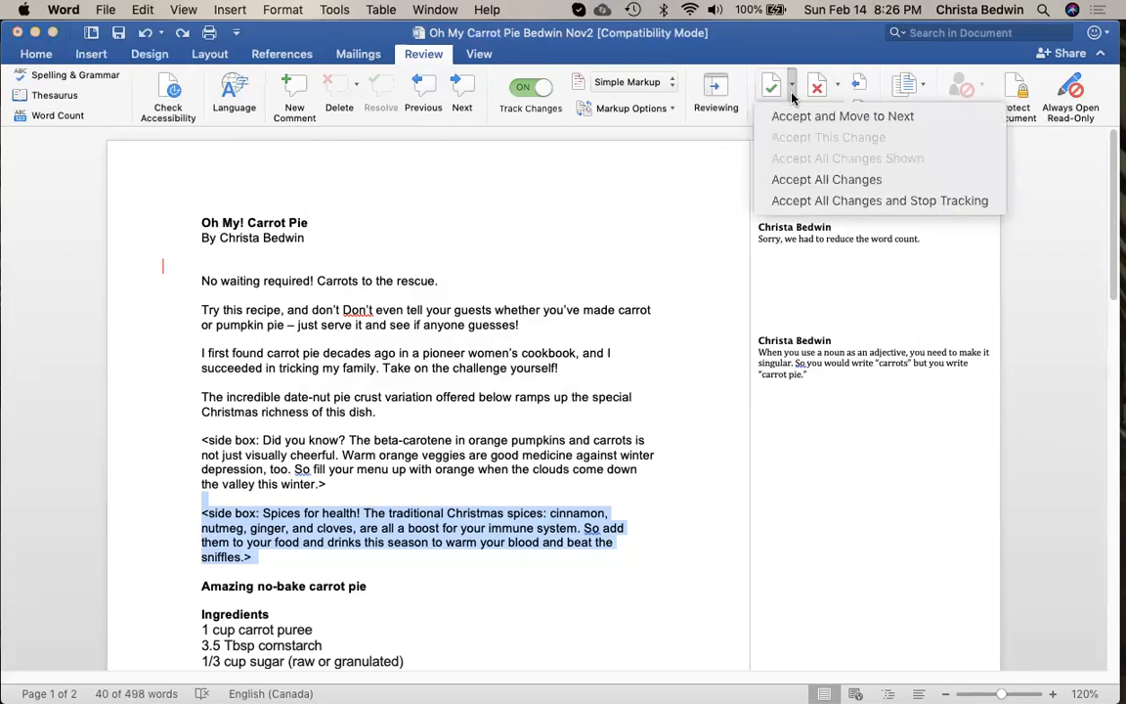
click(796, 117)
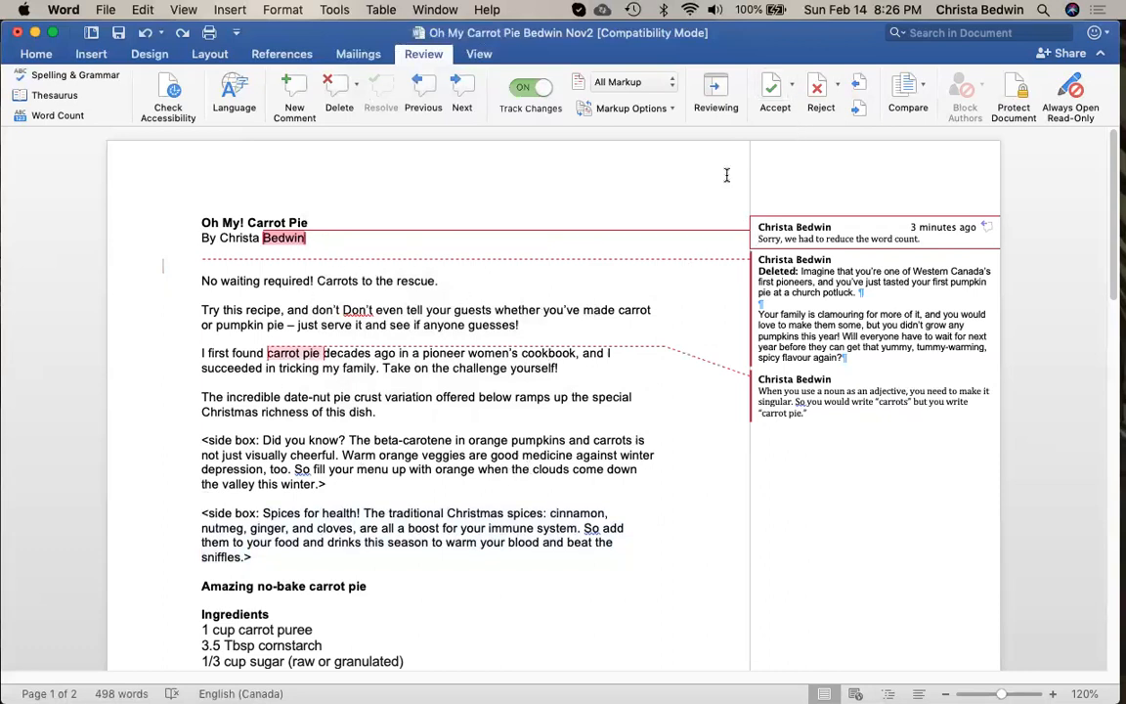
click(793, 88)
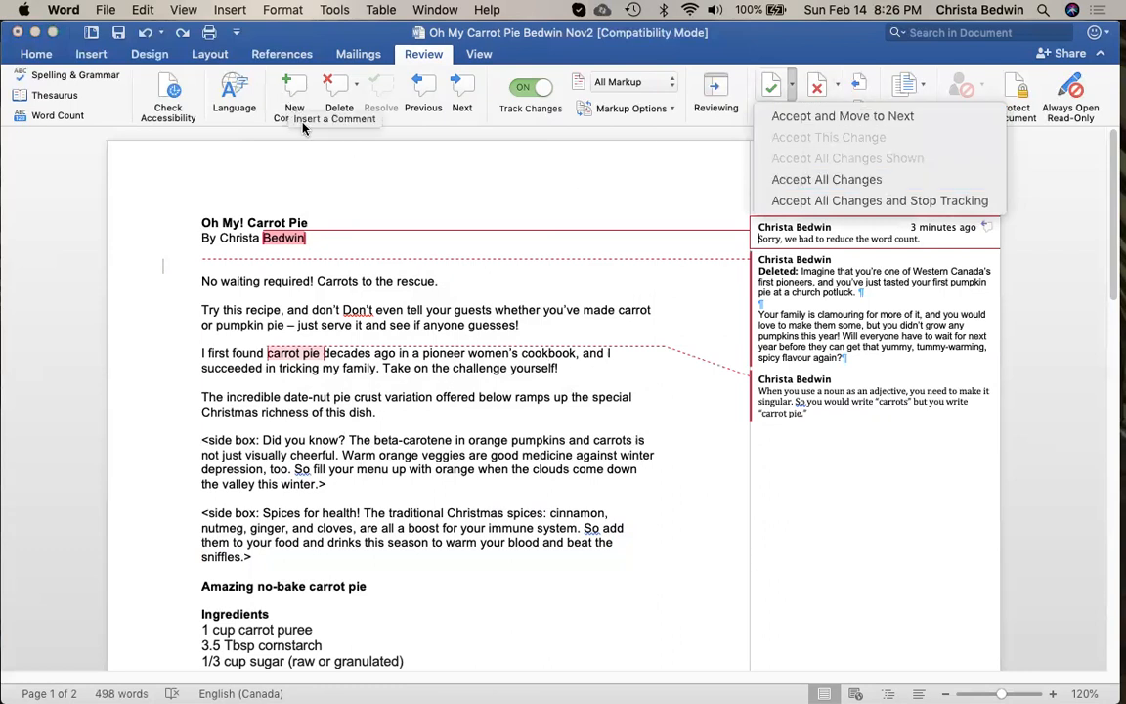
click(353, 189)
- Step backward and forward through the comments on the byline and on "carrot pie"
click(432, 94)
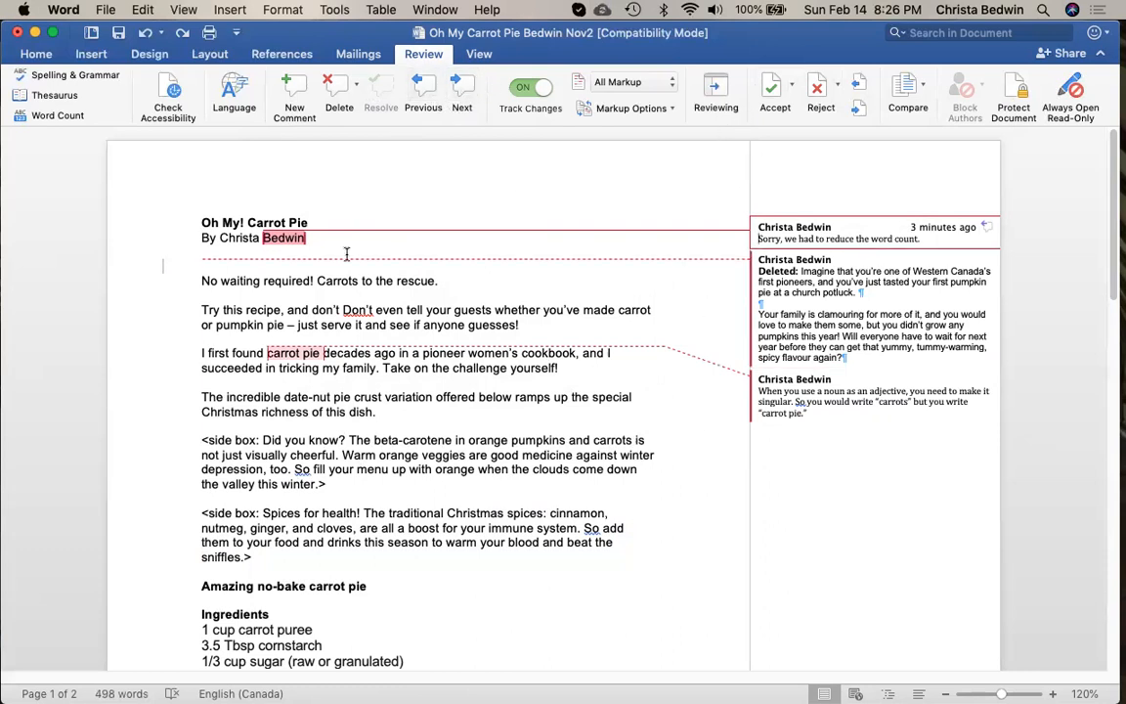
click(462, 87)
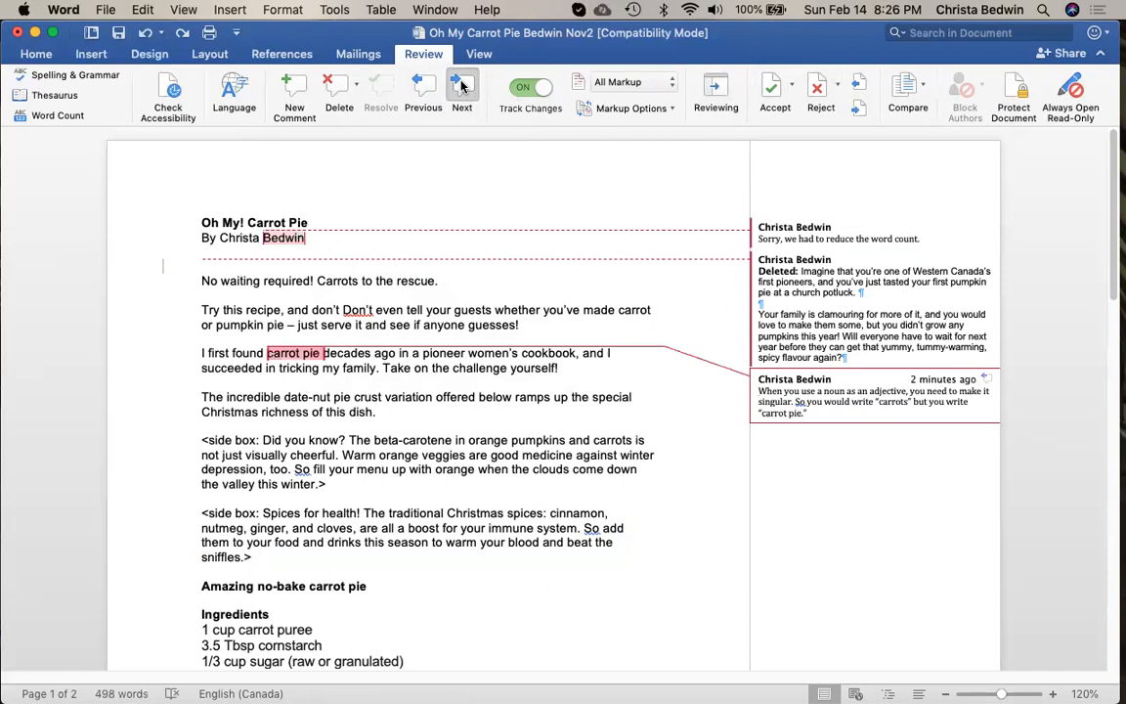
click(462, 87)
click(463, 87)
click(462, 86)
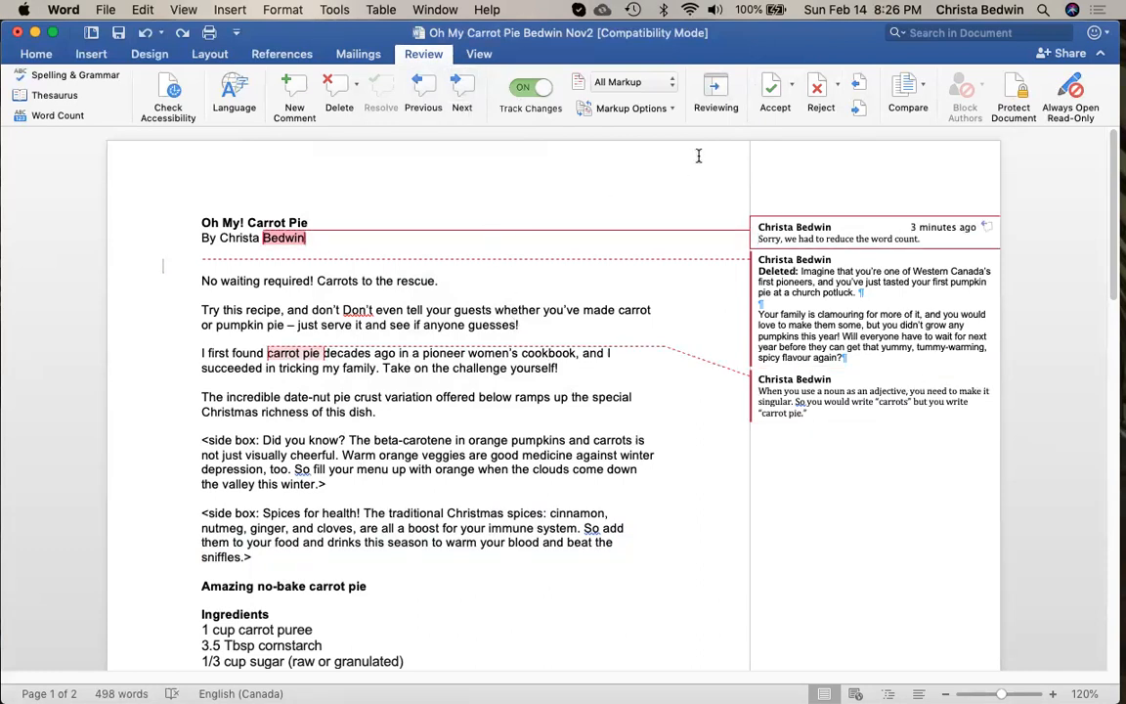